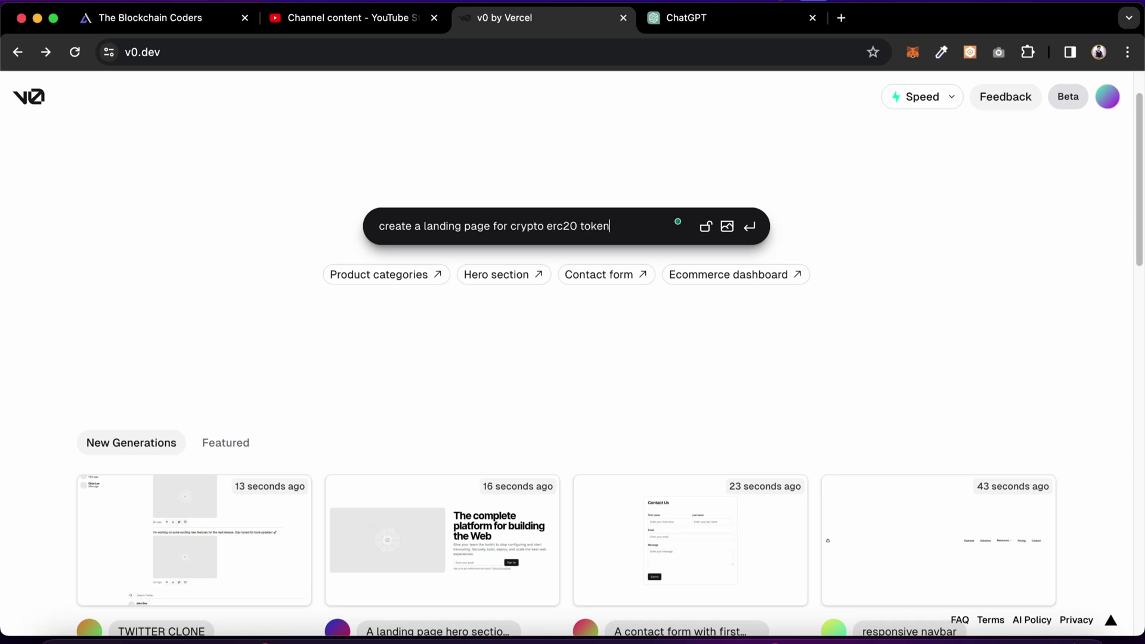
Finish the prompt with 'sale' and submit the crypto ERC20 token sale landing page request.
{"action": "type", "text": "e"}
{"action": "key", "text": "Return"}
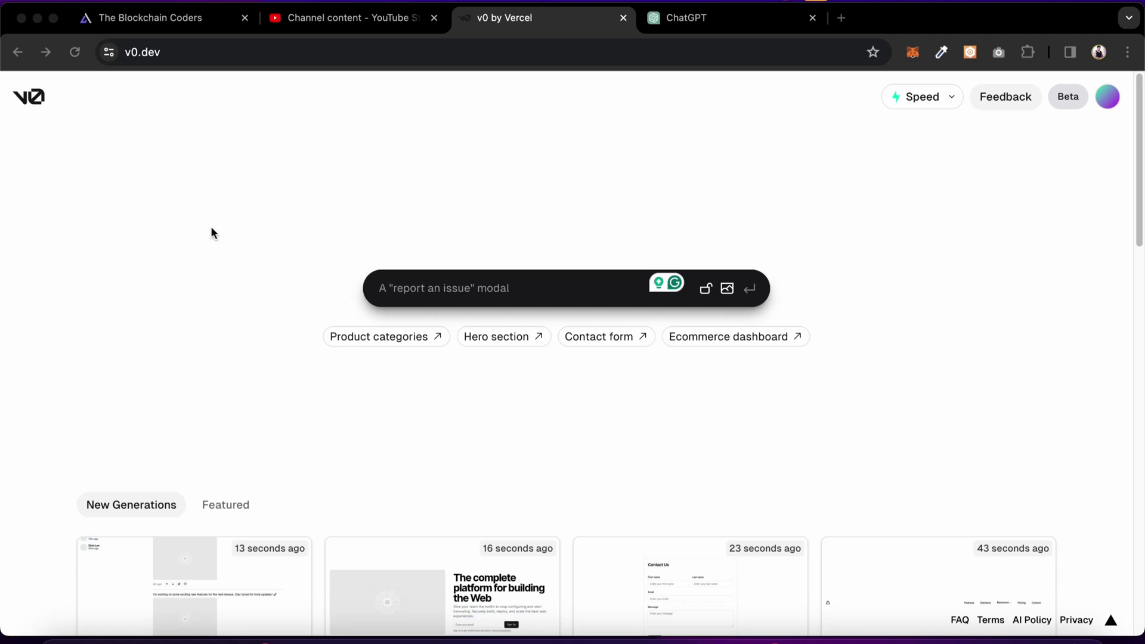
{"action": "scroll", "coordinate": [928, 452], "scroll_direction": "down", "scroll_amount": 10}
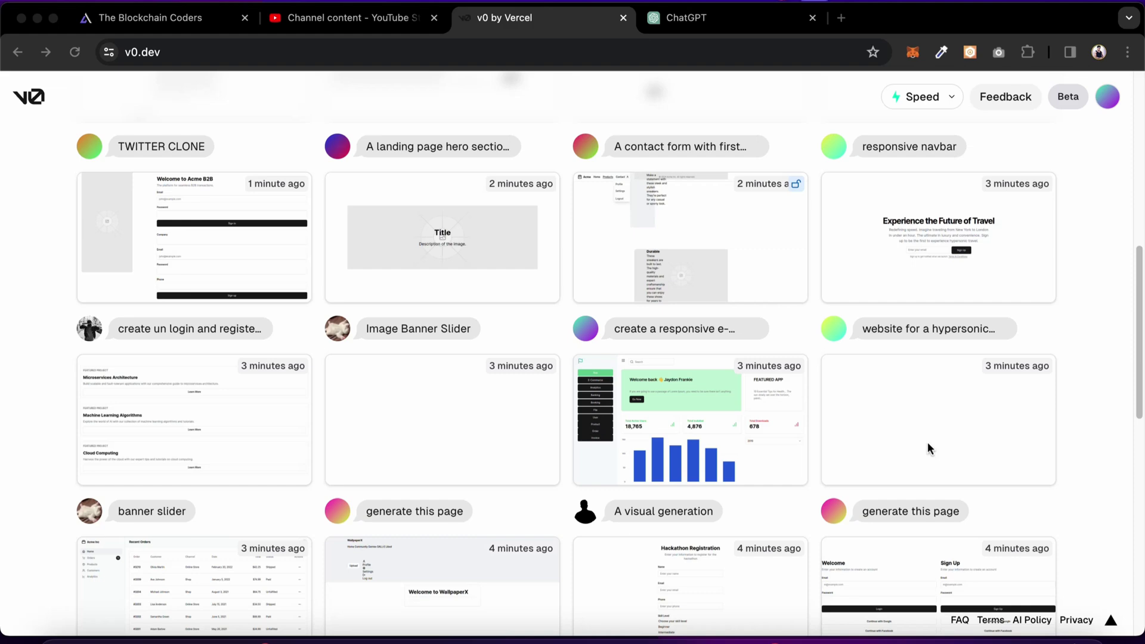
{"action": "scroll", "coordinate": [929, 442], "scroll_direction": "down", "scroll_amount": 10}
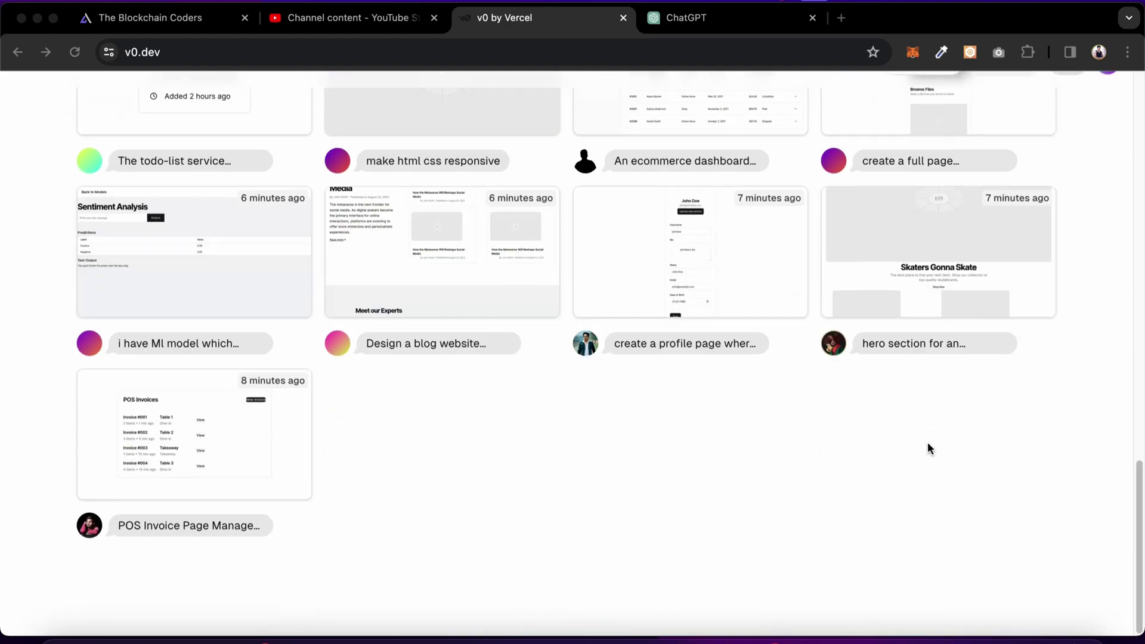
{"action": "scroll", "coordinate": [928, 442], "scroll_direction": "up", "scroll_amount": 20}
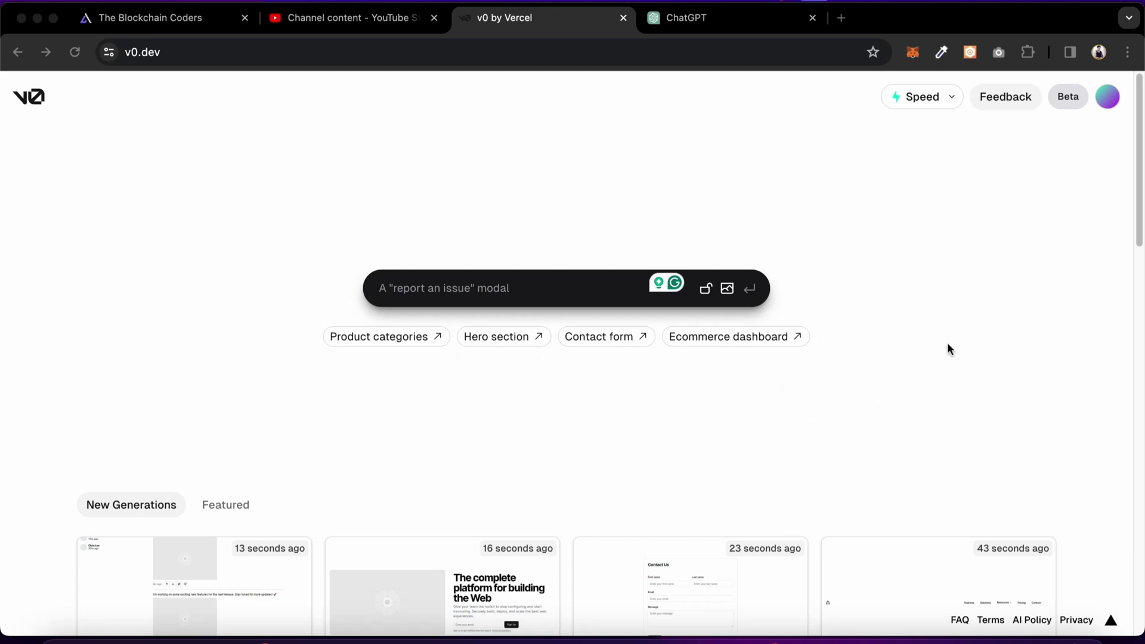
{"action": "scroll", "coordinate": [947, 342], "scroll_direction": "down", "scroll_amount": 6}
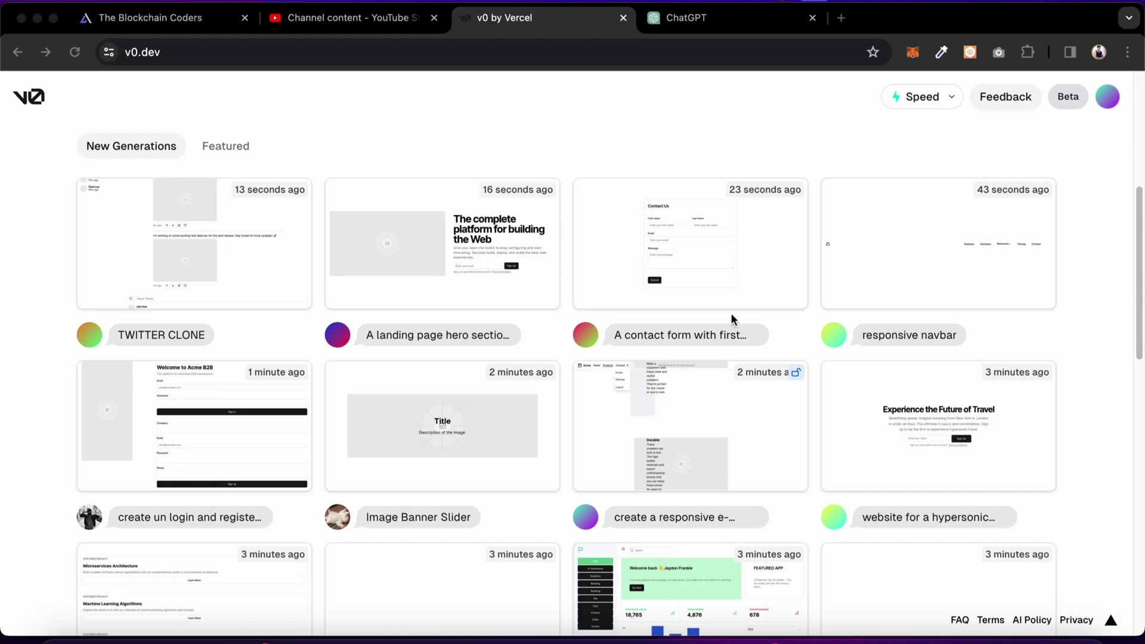
Open the Contact Us form generation from the gallery and scroll through its preview.
{"action": "left_click", "coordinate": [724, 270]}
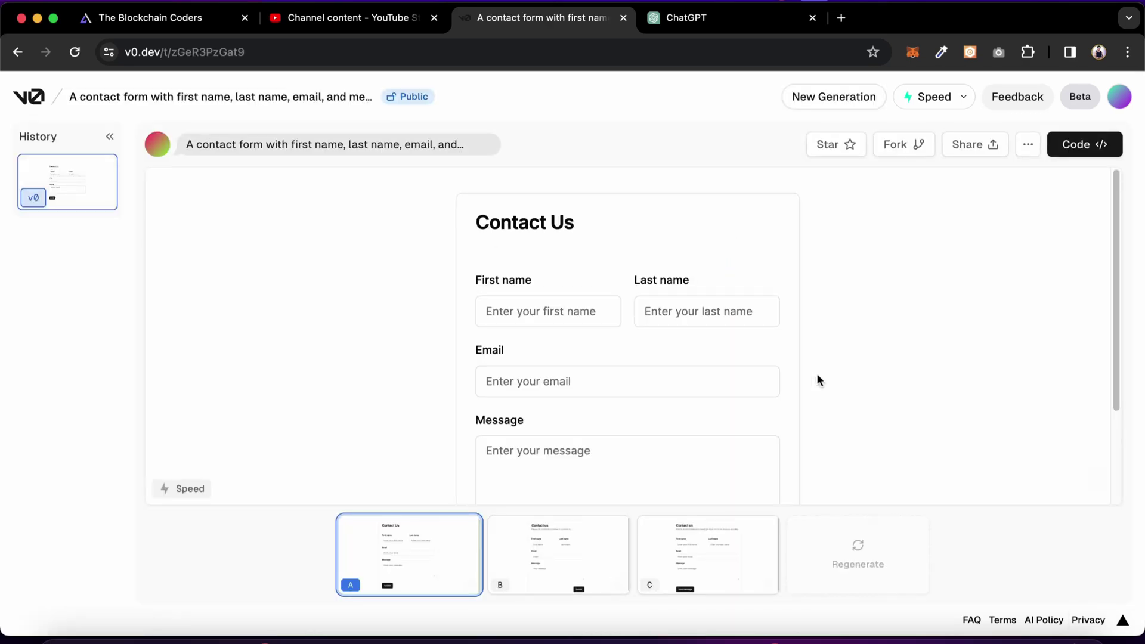
{"action": "scroll", "coordinate": [701, 319], "scroll_direction": "down", "scroll_amount": 3}
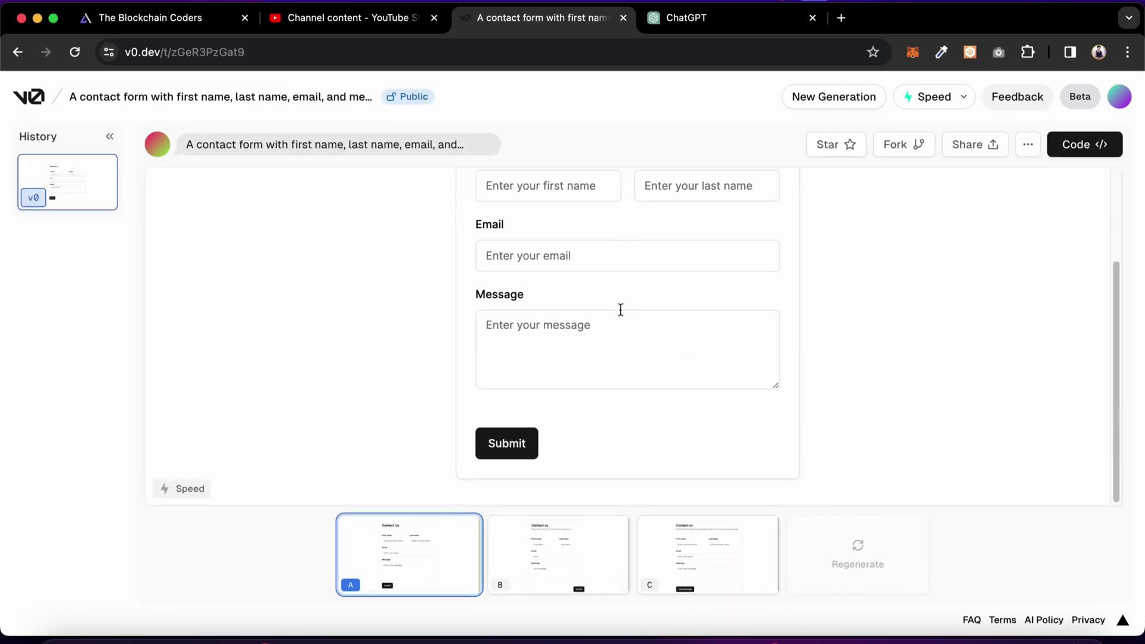
{"action": "scroll", "coordinate": [625, 287], "scroll_direction": "up", "scroll_amount": 3}
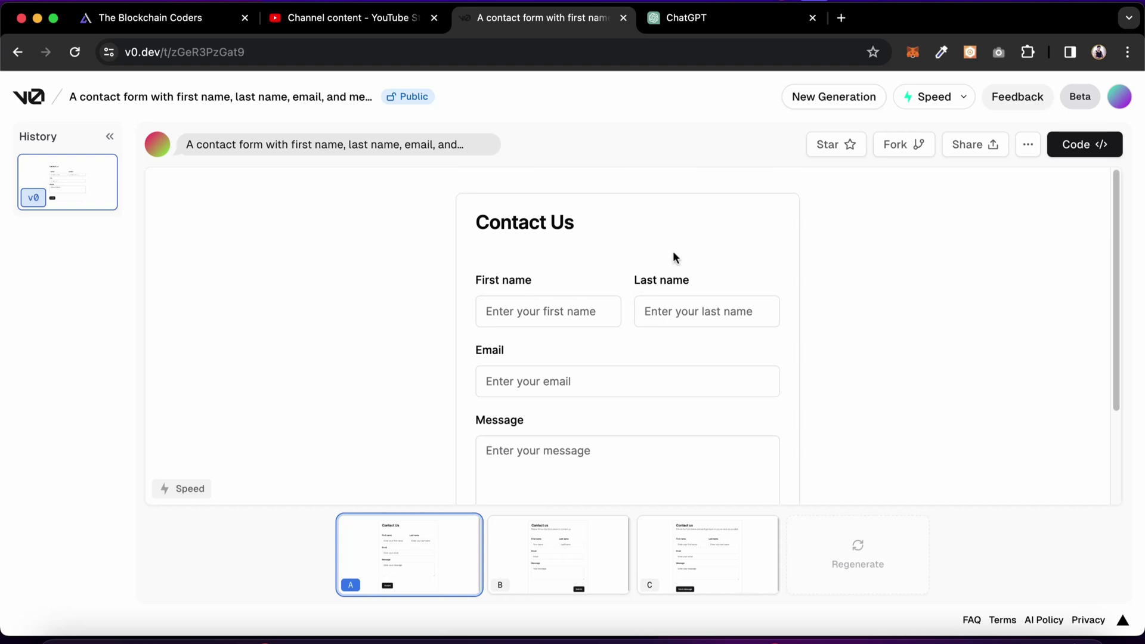
Look through the contact form's React code, close it, and return to the gallery.
{"action": "left_click", "coordinate": [1073, 145]}
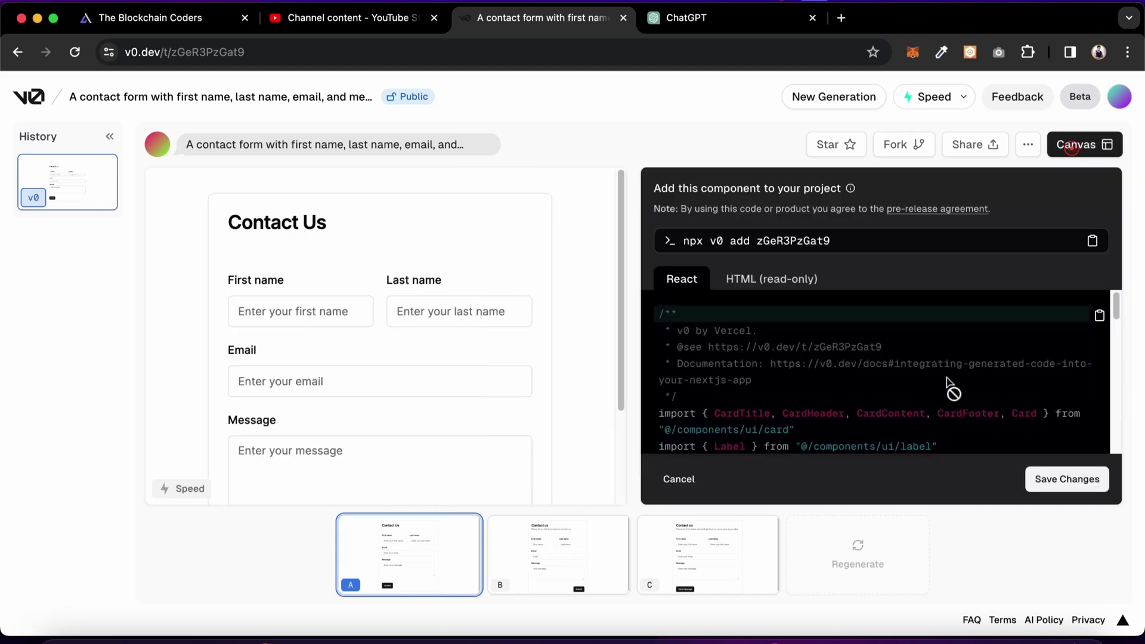
{"action": "scroll", "coordinate": [808, 370], "scroll_direction": "down", "scroll_amount": 15}
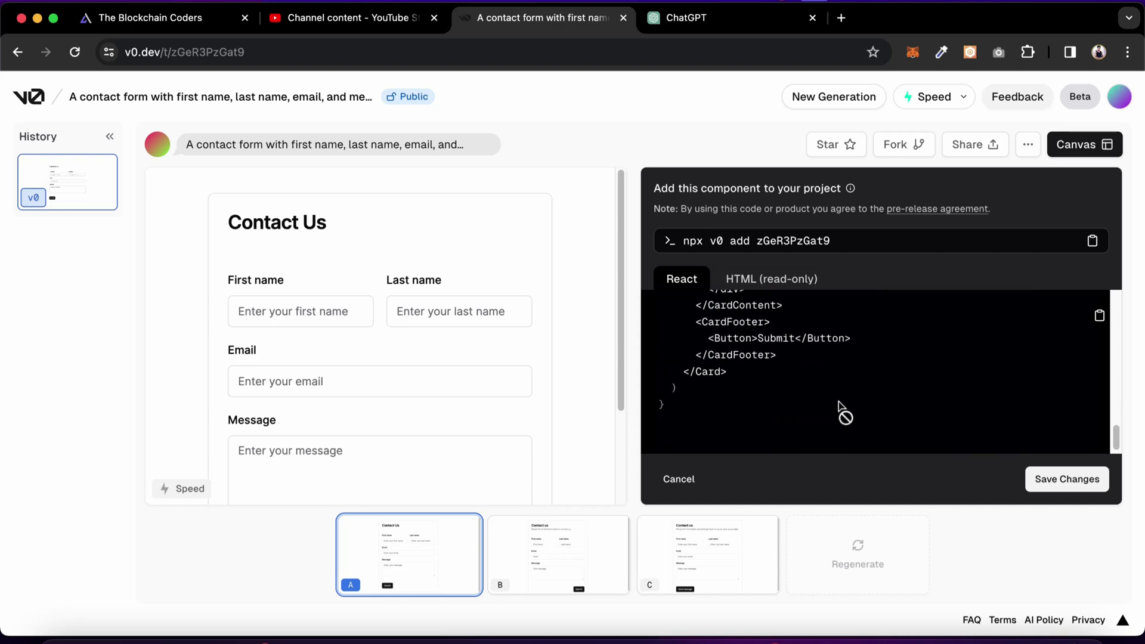
{"action": "left_click", "coordinate": [674, 474]}
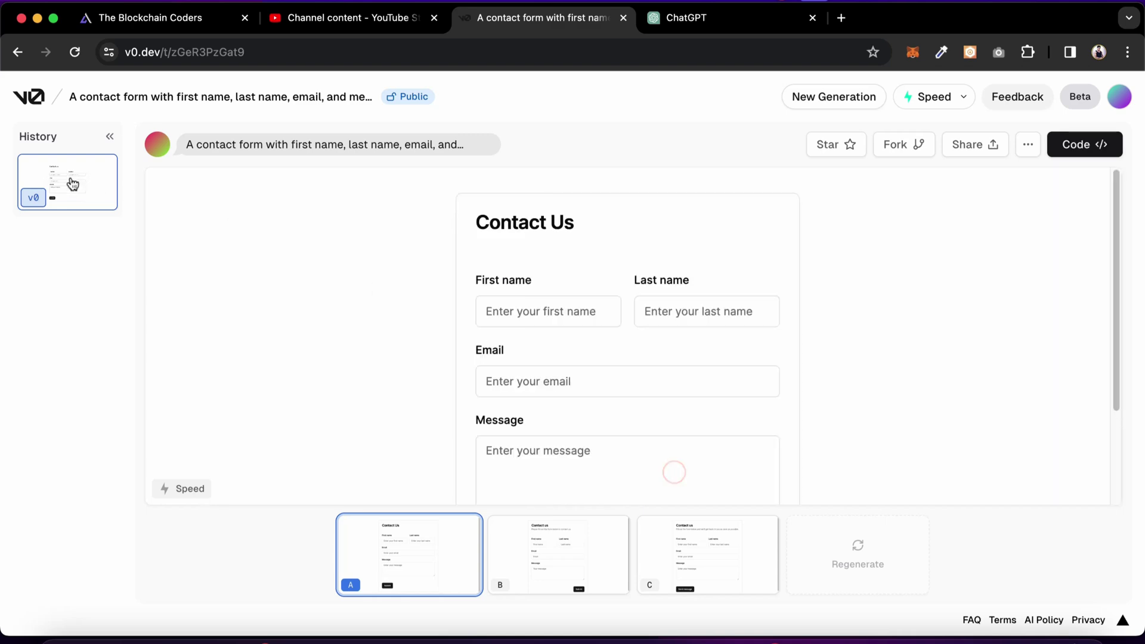
{"action": "left_click", "coordinate": [18, 52]}
Scroll through the New Generations grid of community examples.
{"action": "scroll", "coordinate": [853, 347], "scroll_direction": "down", "scroll_amount": 5}
{"action": "scroll", "coordinate": [848, 348], "scroll_direction": "down", "scroll_amount": 4}
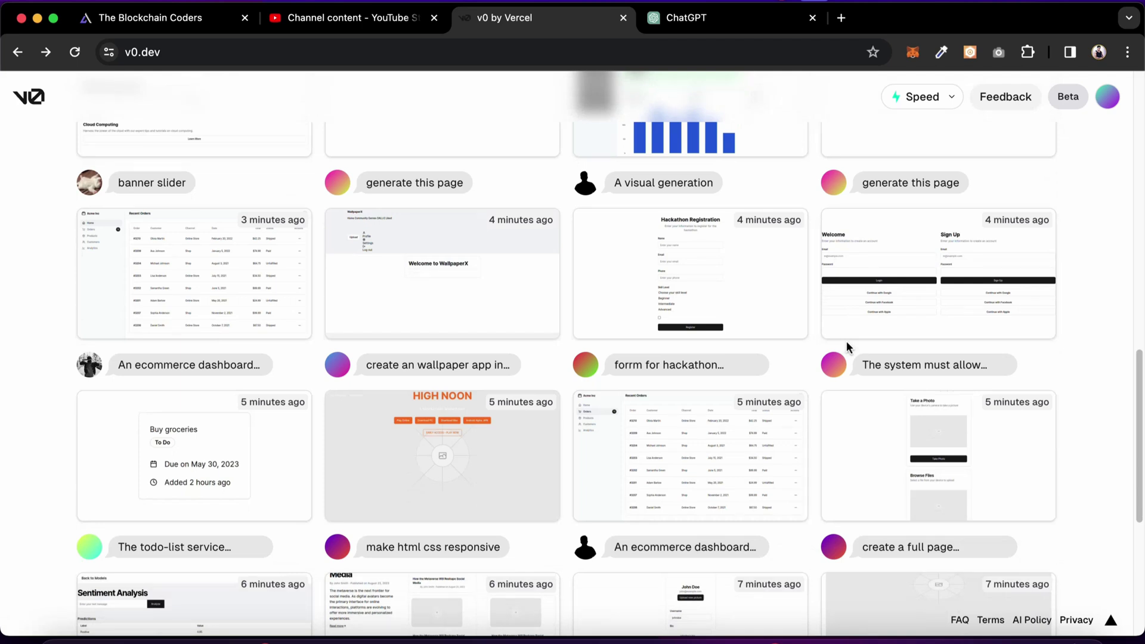
{"action": "scroll", "coordinate": [847, 343], "scroll_direction": "up", "scroll_amount": 4}
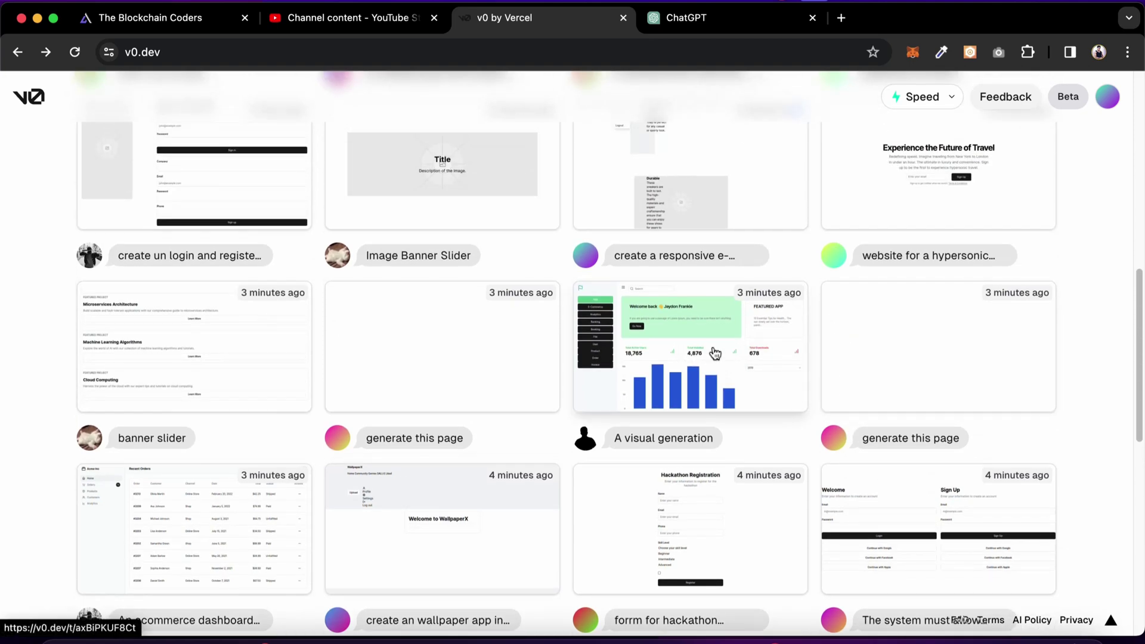
{"action": "scroll", "coordinate": [704, 356], "scroll_direction": "down", "scroll_amount": 4}
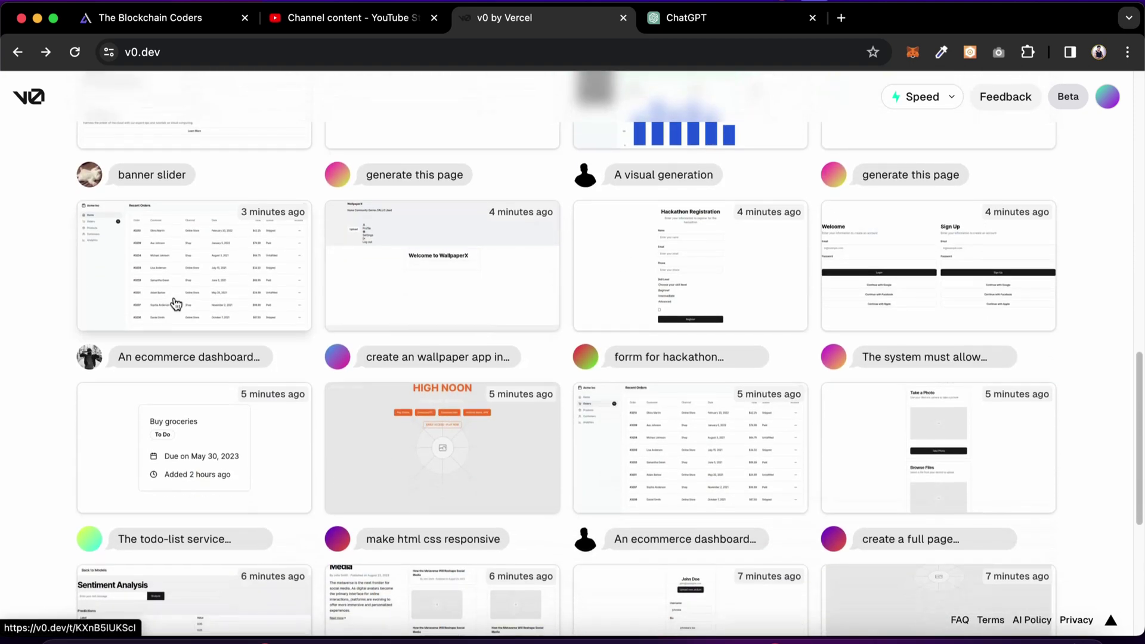
{"action": "scroll", "coordinate": [759, 383], "scroll_direction": "down", "scroll_amount": 5}
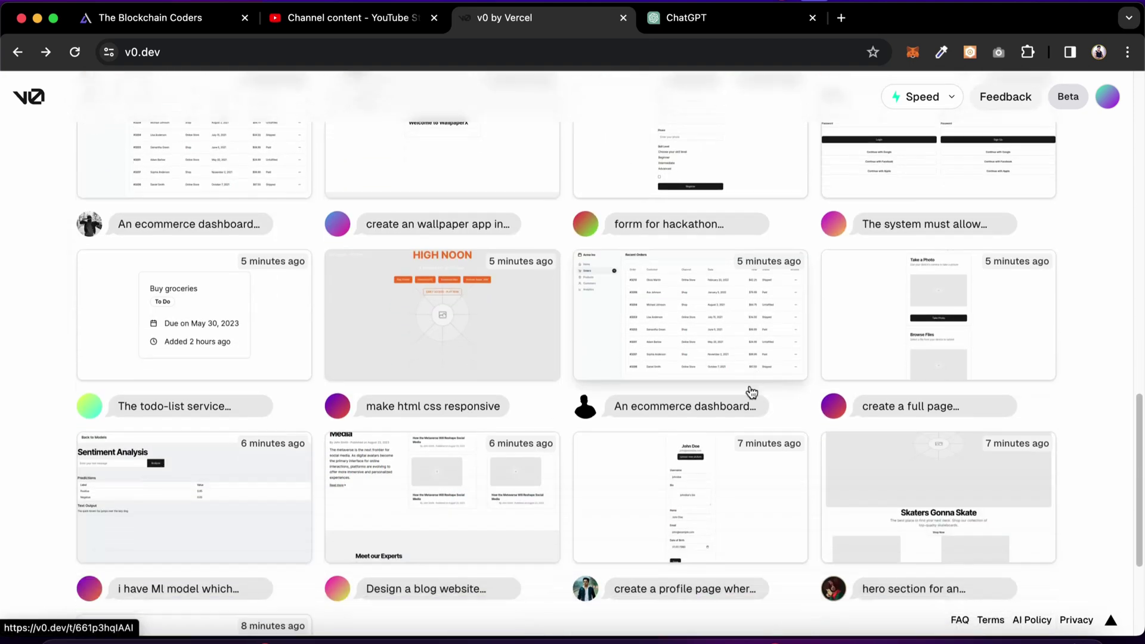
{"action": "scroll", "coordinate": [686, 369], "scroll_direction": "up", "scroll_amount": 15}
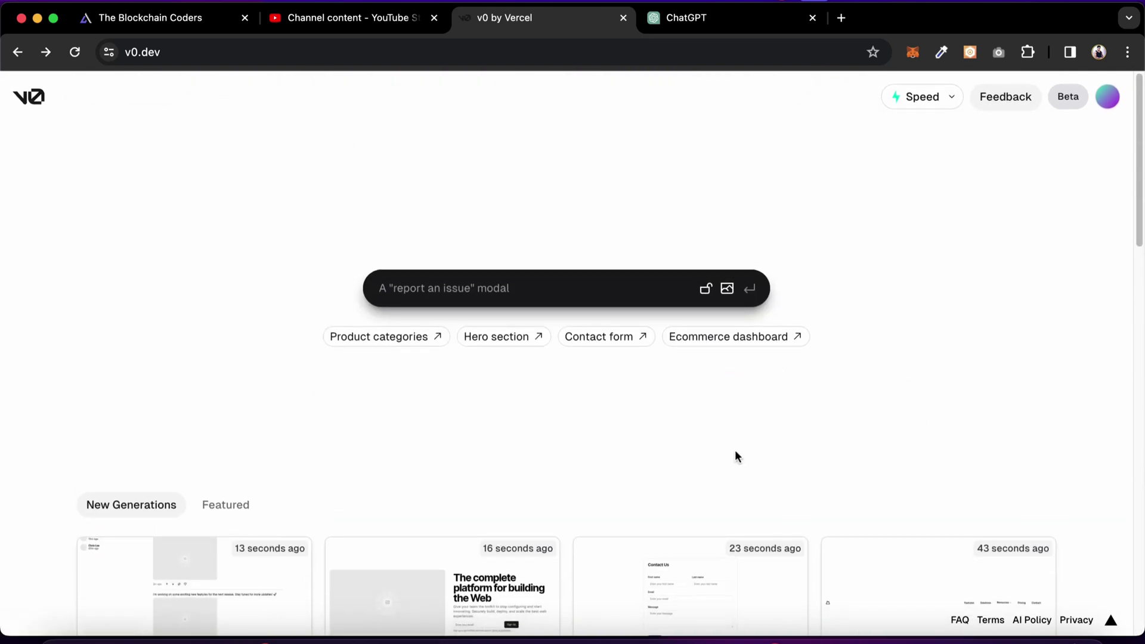
{"action": "scroll", "coordinate": [288, 450], "scroll_direction": "down", "scroll_amount": 3}
Show the Featured gallery and browse its cards, such as the sleek pricing page and reservation form.
{"action": "left_click", "coordinate": [224, 322]}
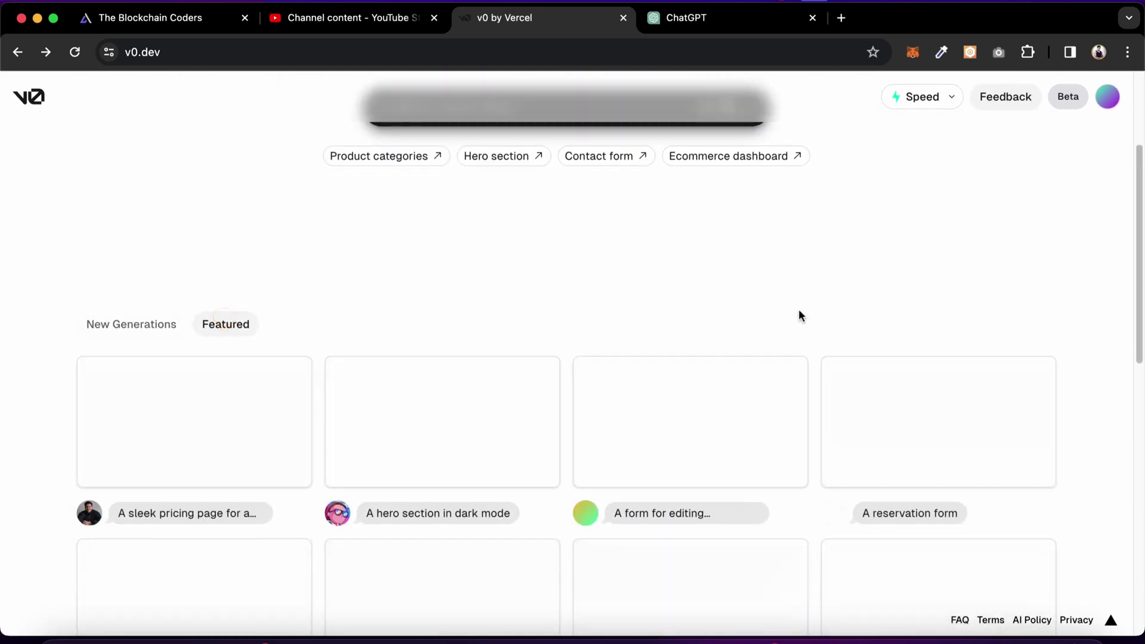
{"action": "scroll", "coordinate": [918, 298], "scroll_direction": "down", "scroll_amount": 4}
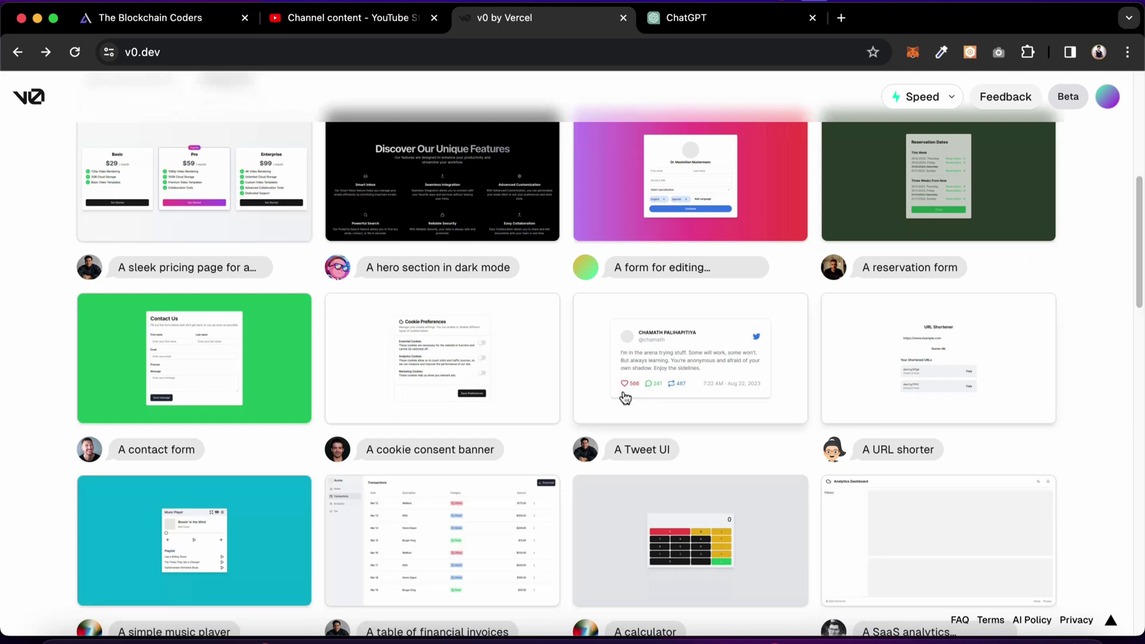
{"action": "scroll", "coordinate": [1115, 375], "scroll_direction": "down", "scroll_amount": 4}
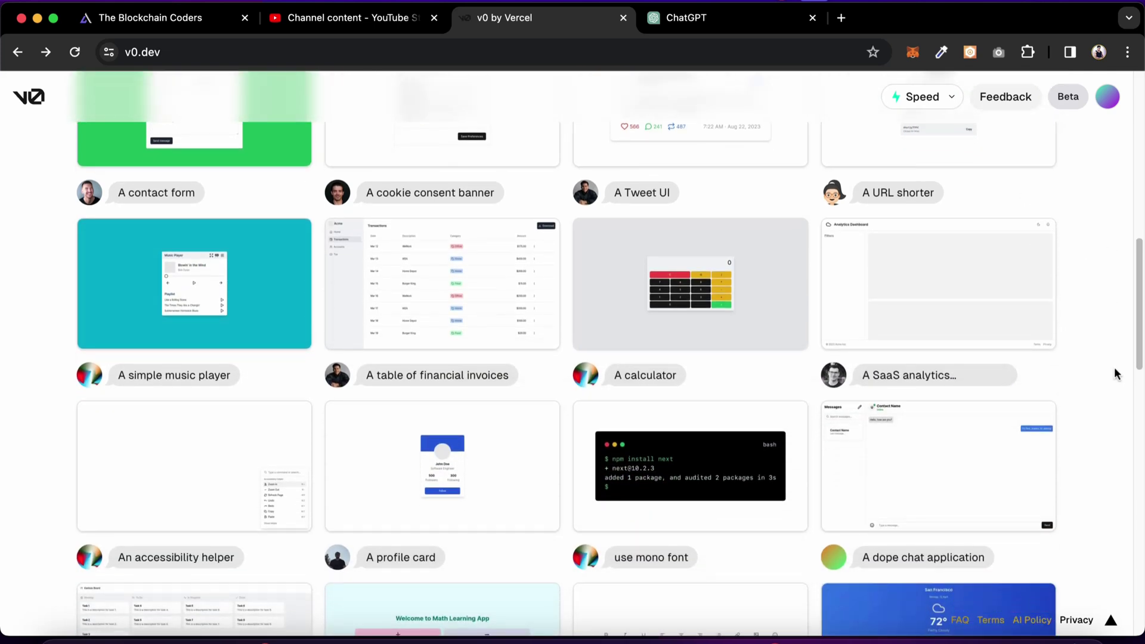
{"action": "scroll", "coordinate": [1115, 376], "scroll_direction": "up", "scroll_amount": 10}
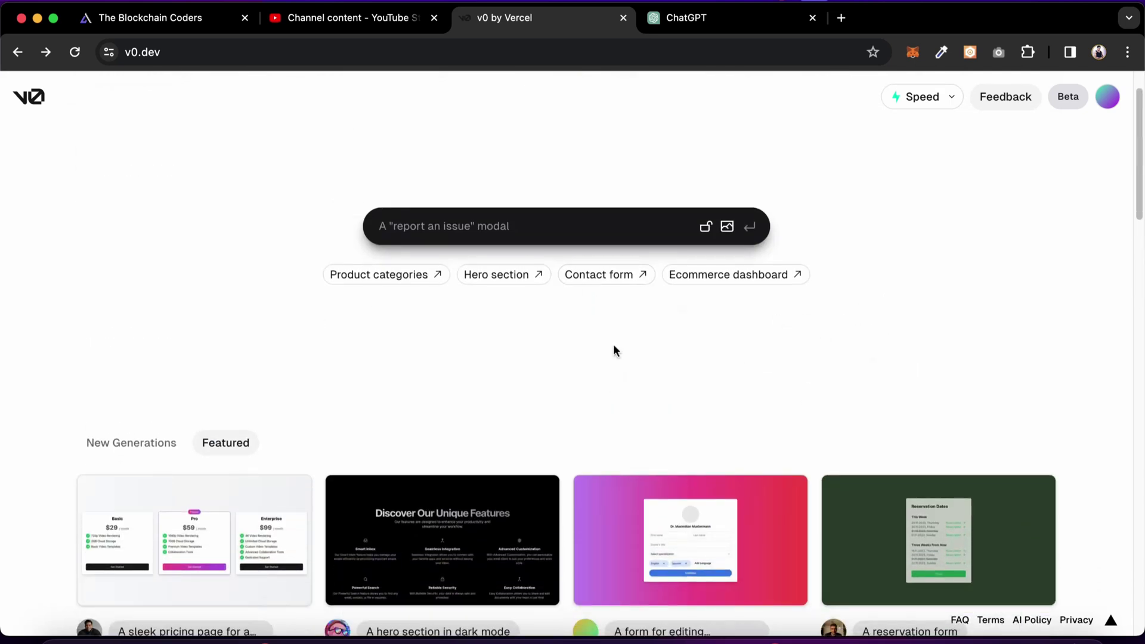
Submit the 'Product categories' starter prompt and scroll the resulting Shop by Sport preview.
{"action": "left_click", "coordinate": [370, 276]}
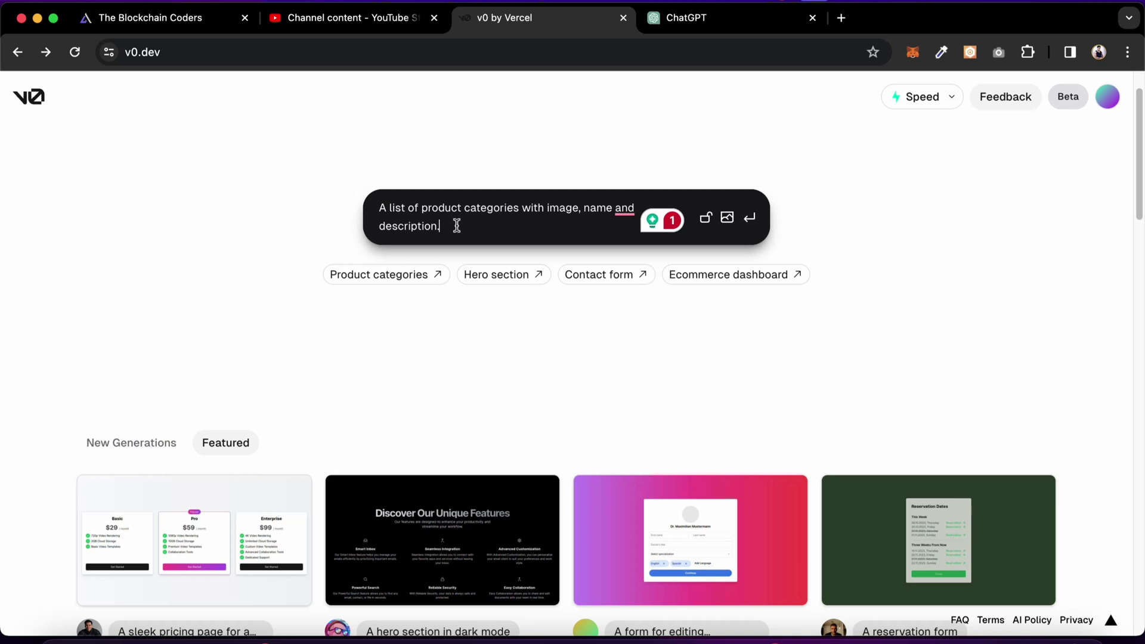
{"action": "left_click", "coordinate": [749, 221]}
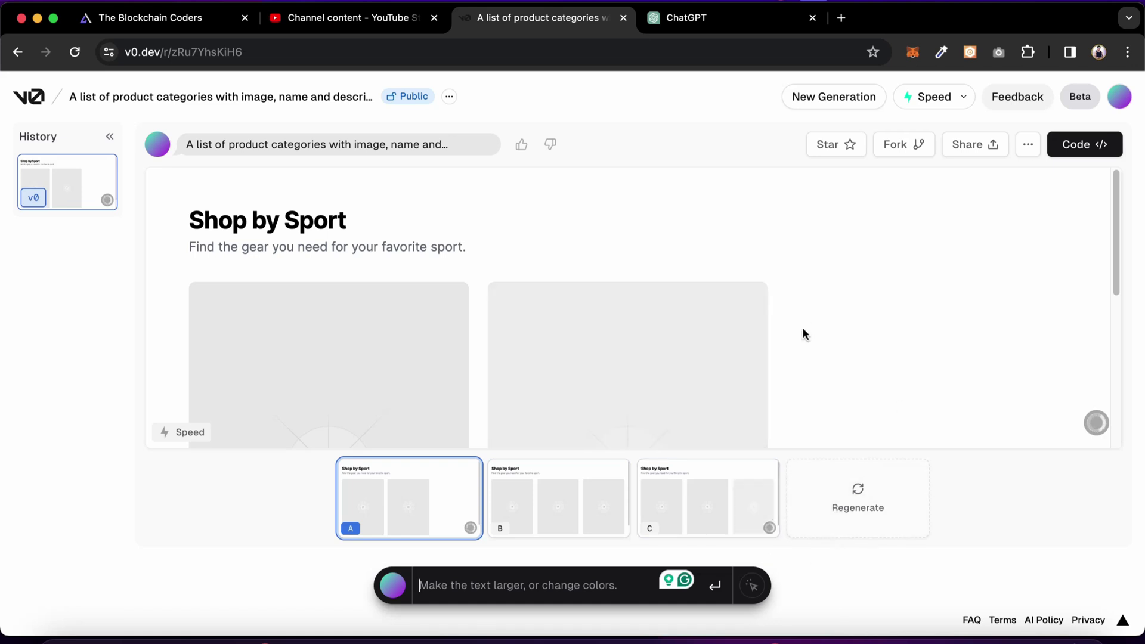
{"action": "scroll", "coordinate": [728, 273], "scroll_direction": "down", "scroll_amount": 5}
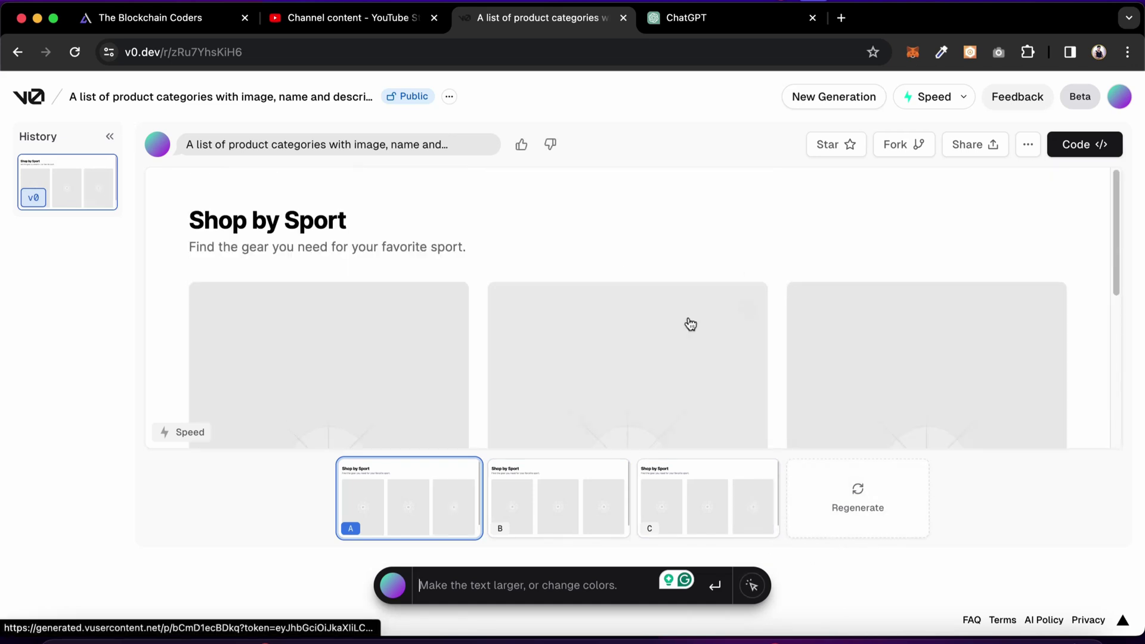
{"action": "scroll", "coordinate": [846, 342], "scroll_direction": "down", "scroll_amount": 5}
{"action": "scroll", "coordinate": [978, 328], "scroll_direction": "down", "scroll_amount": 1}
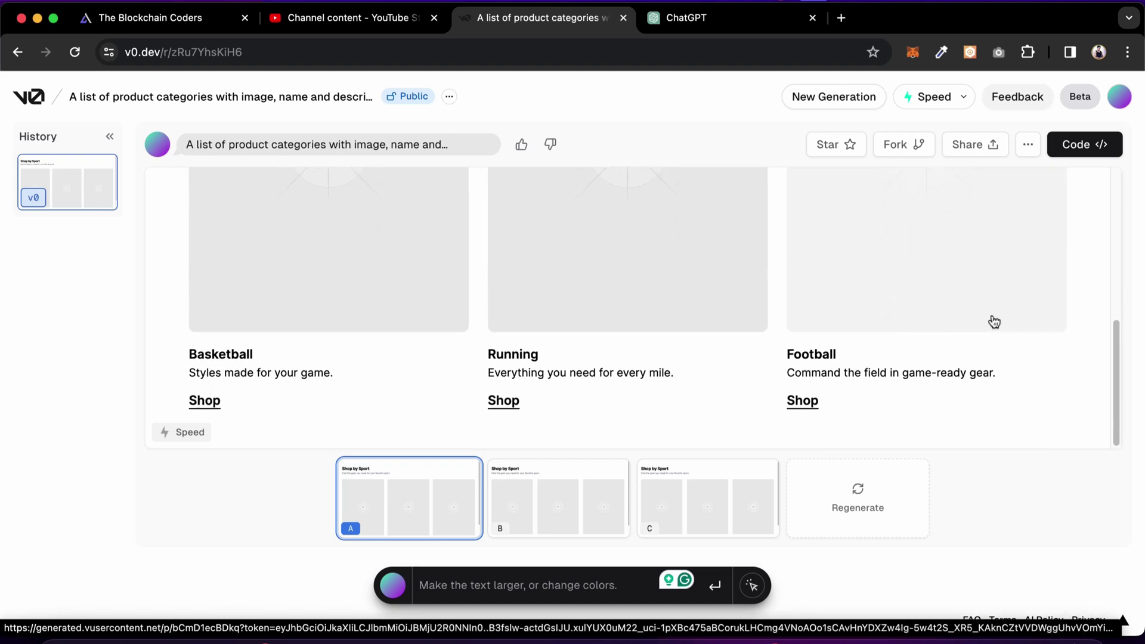
{"action": "scroll", "coordinate": [992, 320], "scroll_direction": "up", "scroll_amount": 4}
{"action": "scroll", "coordinate": [604, 297], "scroll_direction": "down", "scroll_amount": 6}
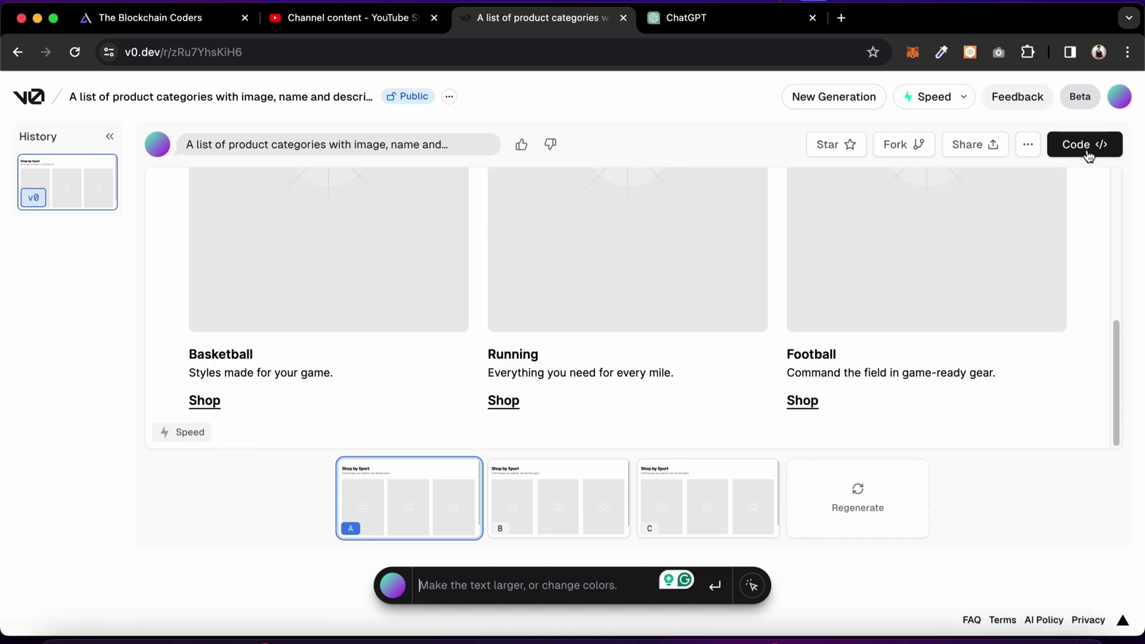
Scroll through the Shop by Sport React code, return to the canvas, then go back to the home page.
{"action": "left_click", "coordinate": [1085, 144]}
{"action": "scroll", "coordinate": [895, 350], "scroll_direction": "down", "scroll_amount": 5}
{"action": "scroll", "coordinate": [822, 352], "scroll_direction": "down", "scroll_amount": 15}
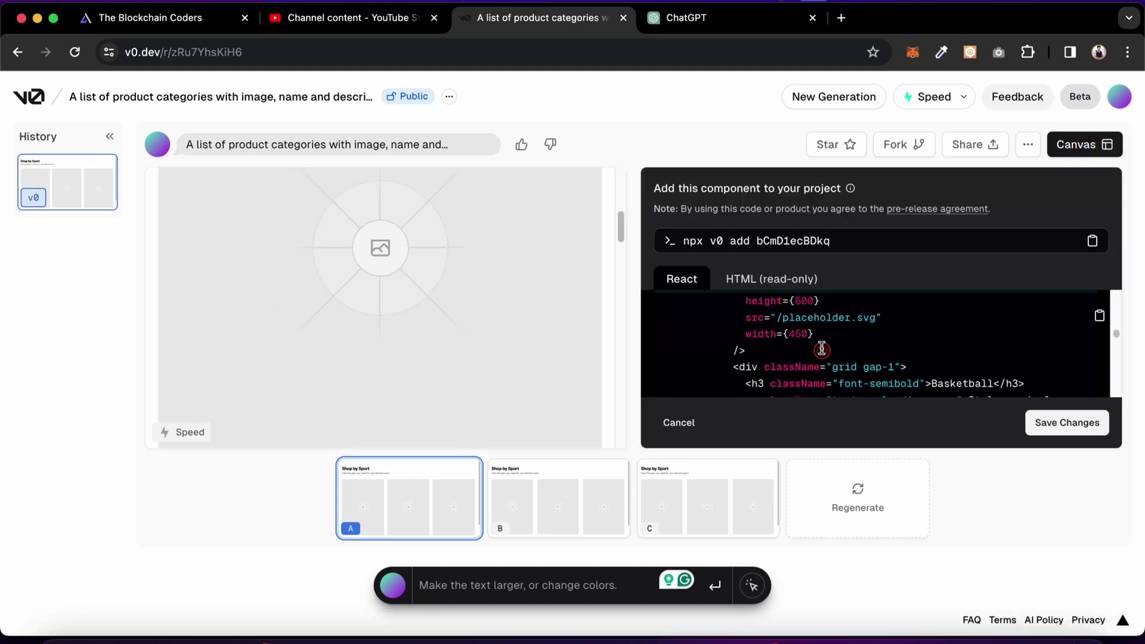
{"action": "scroll", "coordinate": [823, 348], "scroll_direction": "down", "scroll_amount": 1}
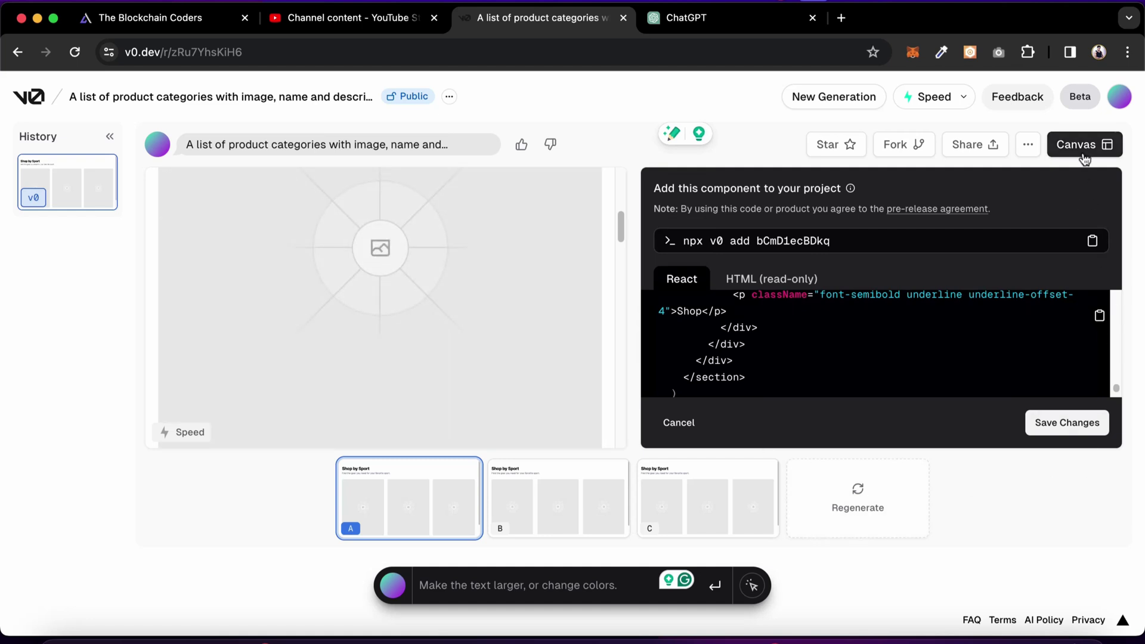
{"action": "left_click", "coordinate": [1083, 148]}
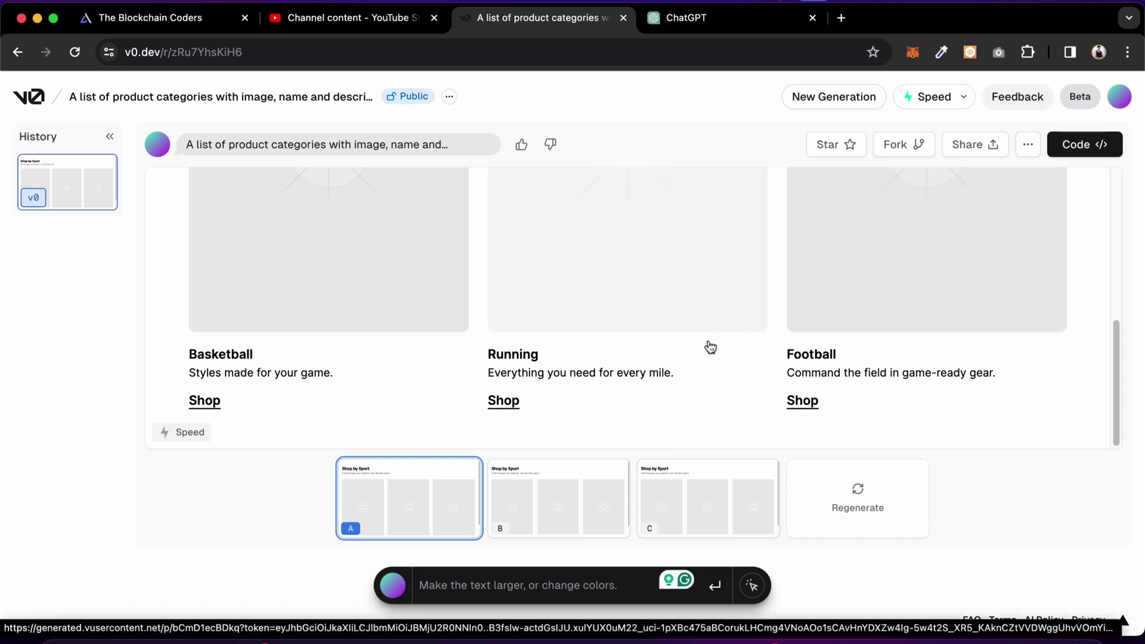
{"action": "scroll", "coordinate": [710, 347], "scroll_direction": "up", "scroll_amount": 4}
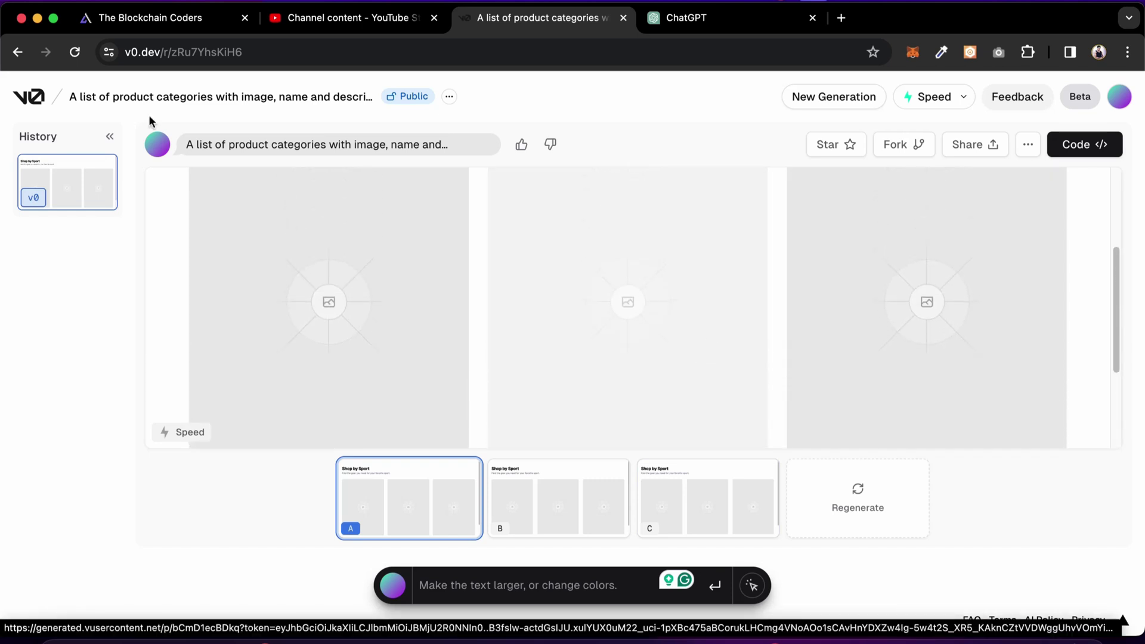
{"action": "left_click", "coordinate": [18, 52]}
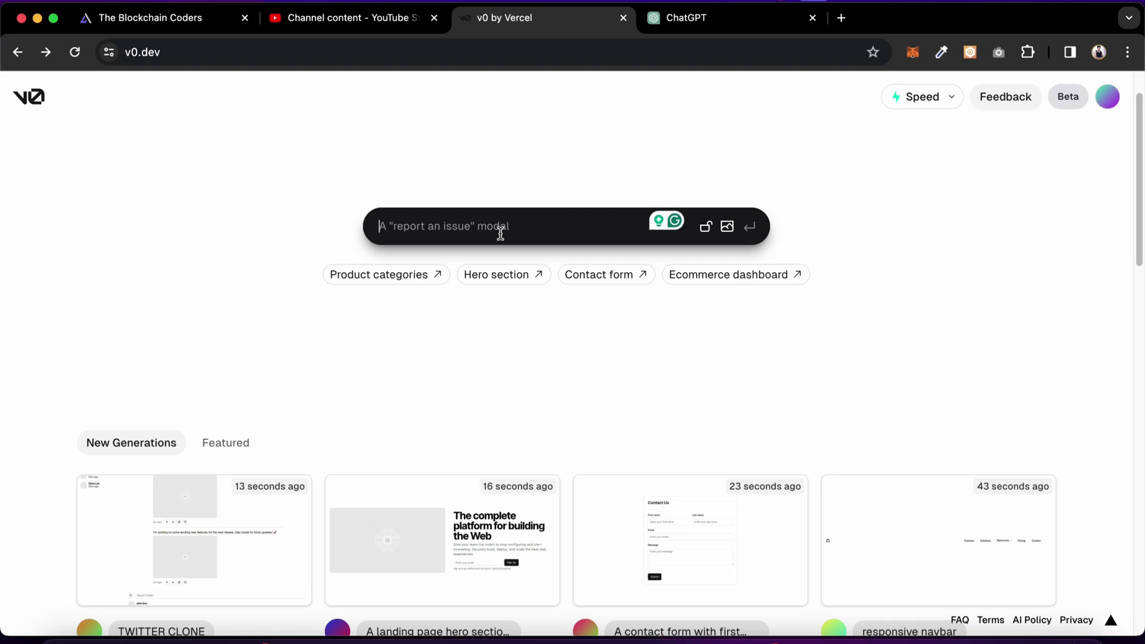
Submit the prompt 'create a landing page for crypto erc20 token sale'.
{"action": "type", "text": "crea"}
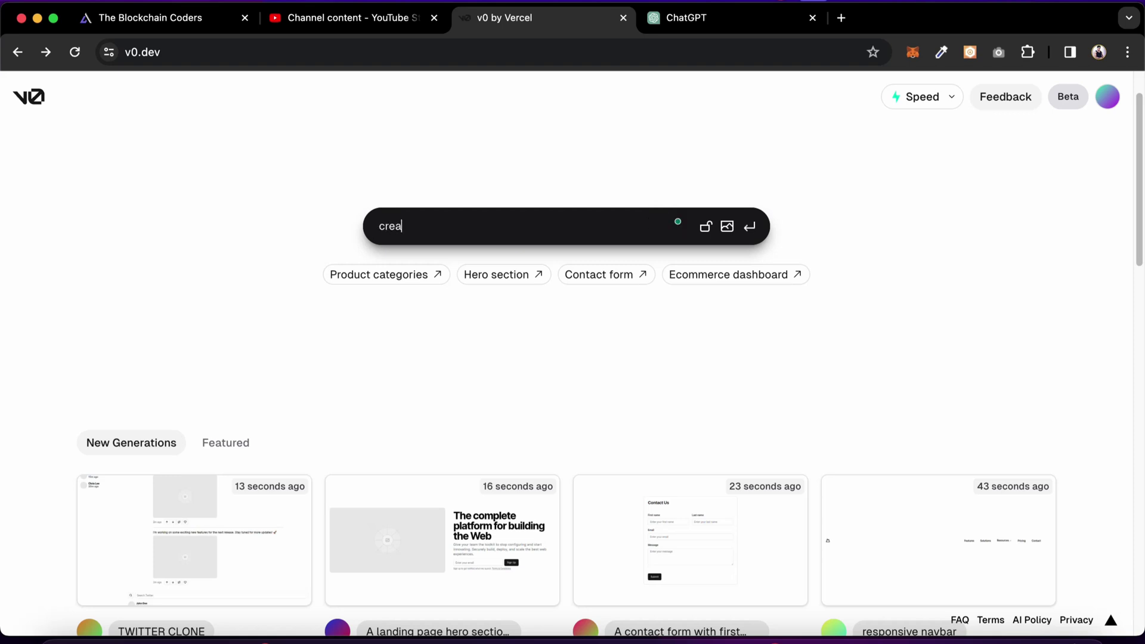
{"action": "type", "text": "te a landing page for crypto erc20 token sale"}
{"action": "key", "text": "Return"}
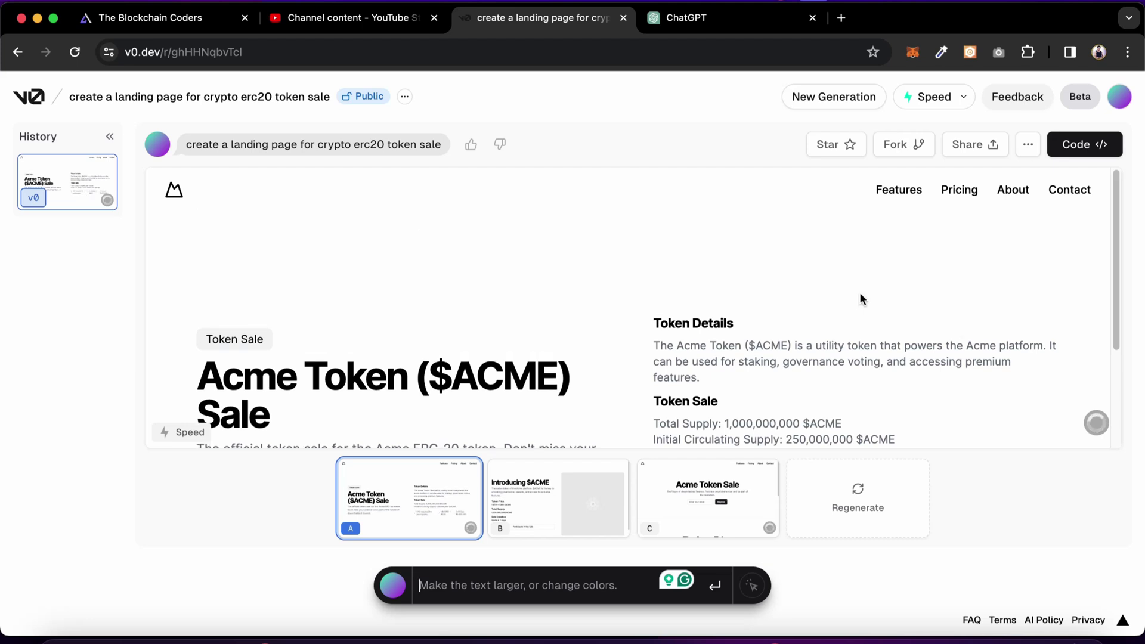
Scroll through variant A of the generated token sale landing page.
{"action": "scroll", "coordinate": [808, 286], "scroll_direction": "down", "scroll_amount": 5}
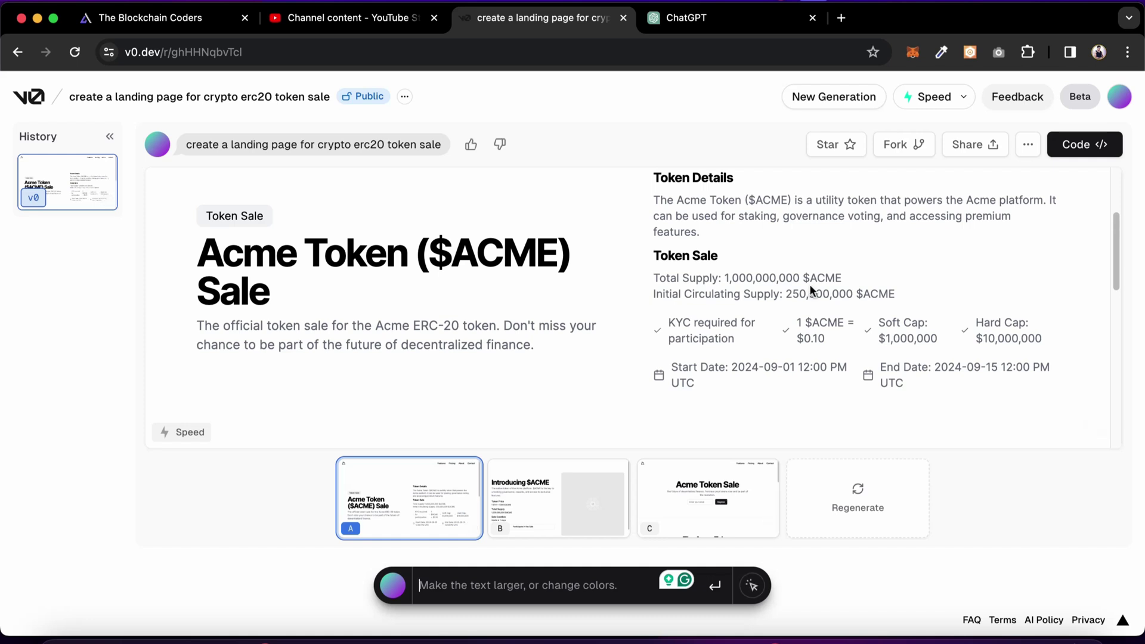
{"action": "scroll", "coordinate": [810, 284], "scroll_direction": "down", "scroll_amount": 8}
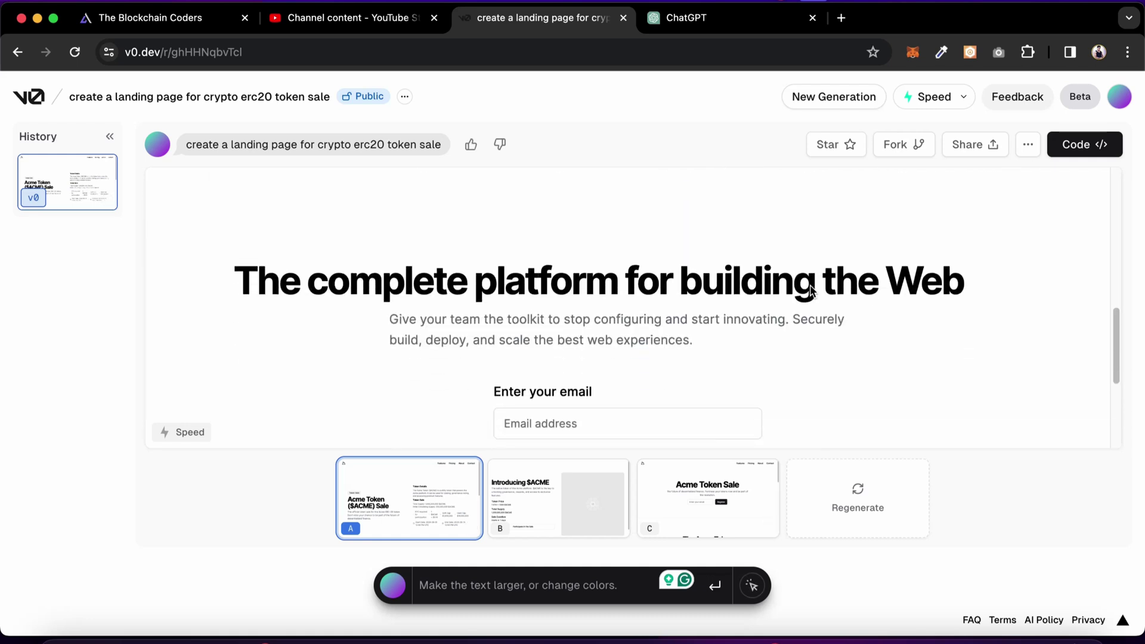
{"action": "scroll", "coordinate": [835, 328], "scroll_direction": "down", "scroll_amount": 3}
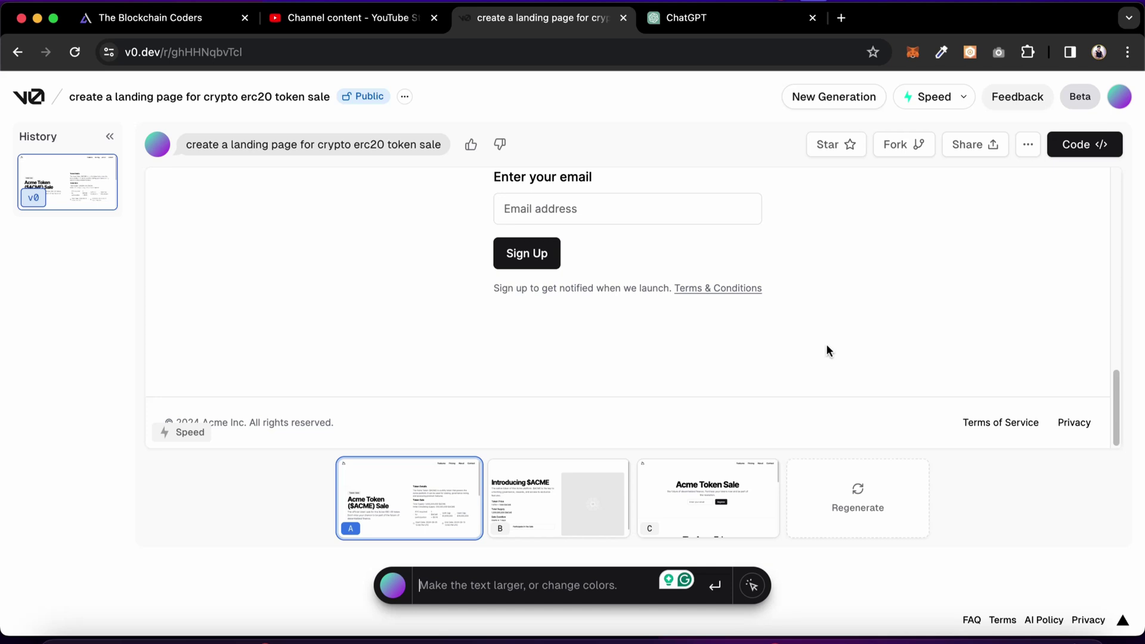
{"action": "scroll", "coordinate": [827, 350], "scroll_direction": "up", "scroll_amount": 15}
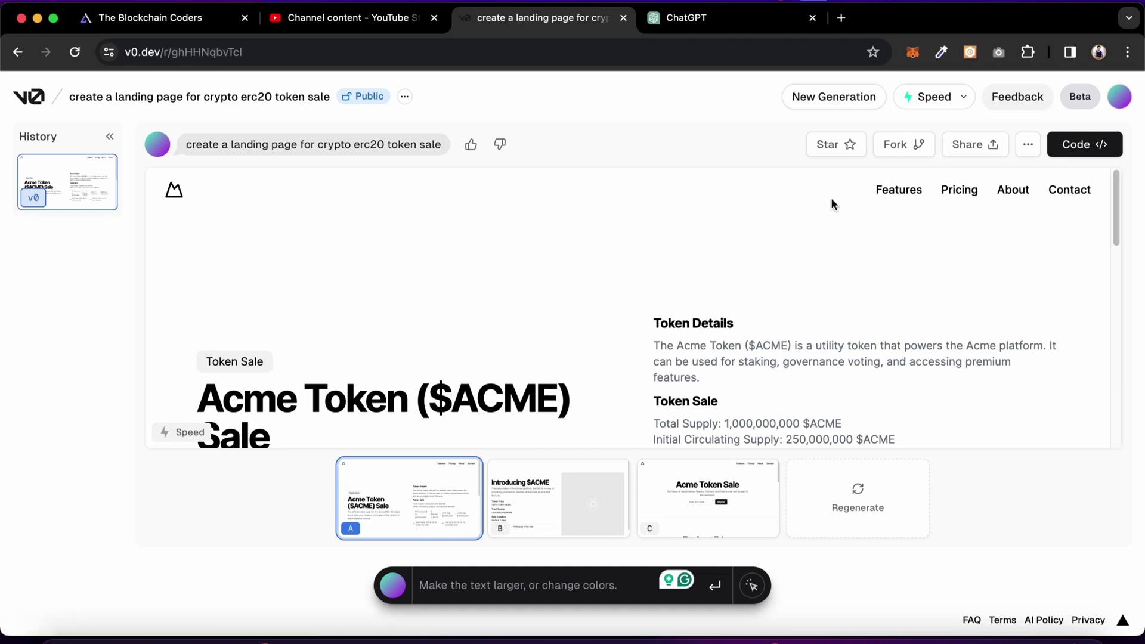
{"action": "scroll", "coordinate": [730, 316], "scroll_direction": "down", "scroll_amount": 2}
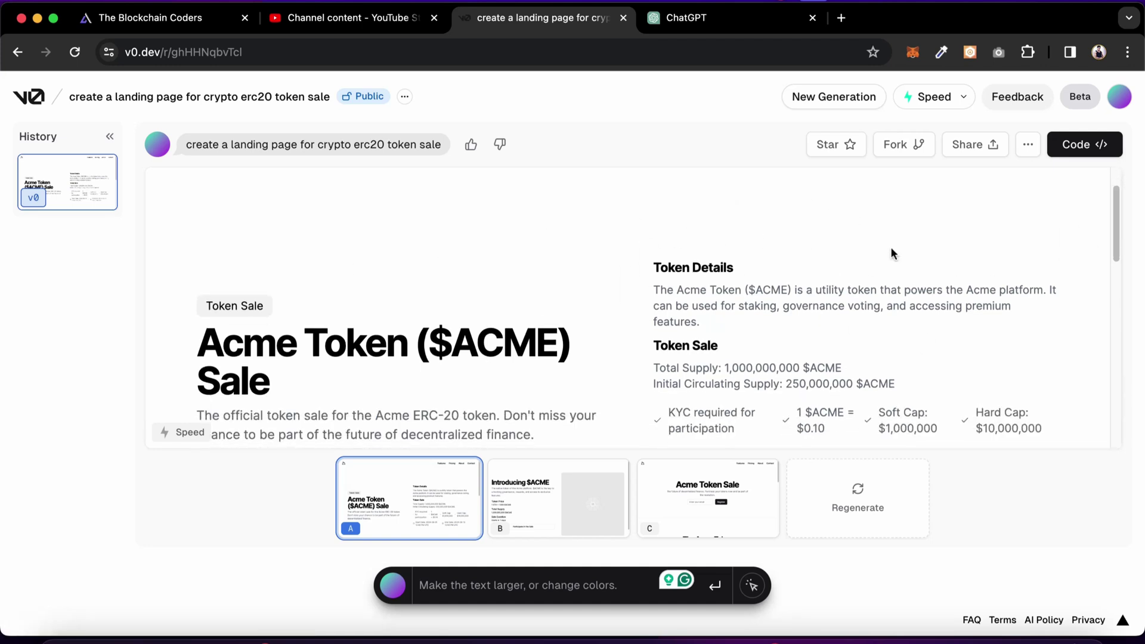
{"action": "scroll", "coordinate": [891, 249], "scroll_direction": "down", "scroll_amount": 10}
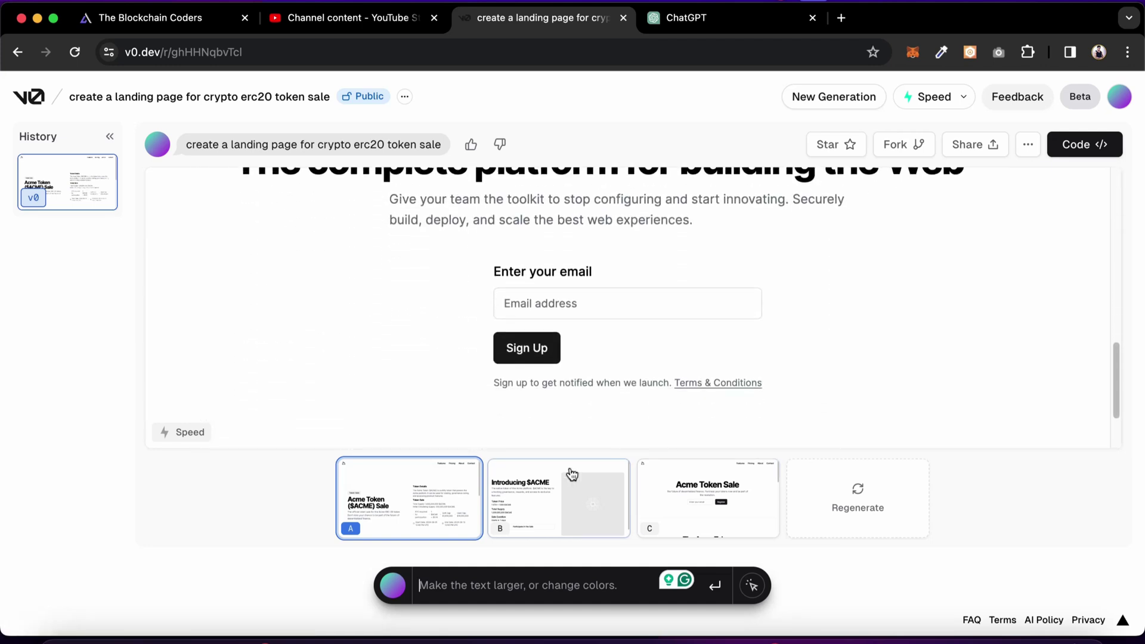
Preview variant B (Introducing $ACME), then variant C (Acme Token Sale), scrolling each.
{"action": "left_click", "coordinate": [537, 498]}
{"action": "scroll", "coordinate": [731, 309], "scroll_direction": "down", "scroll_amount": 5}
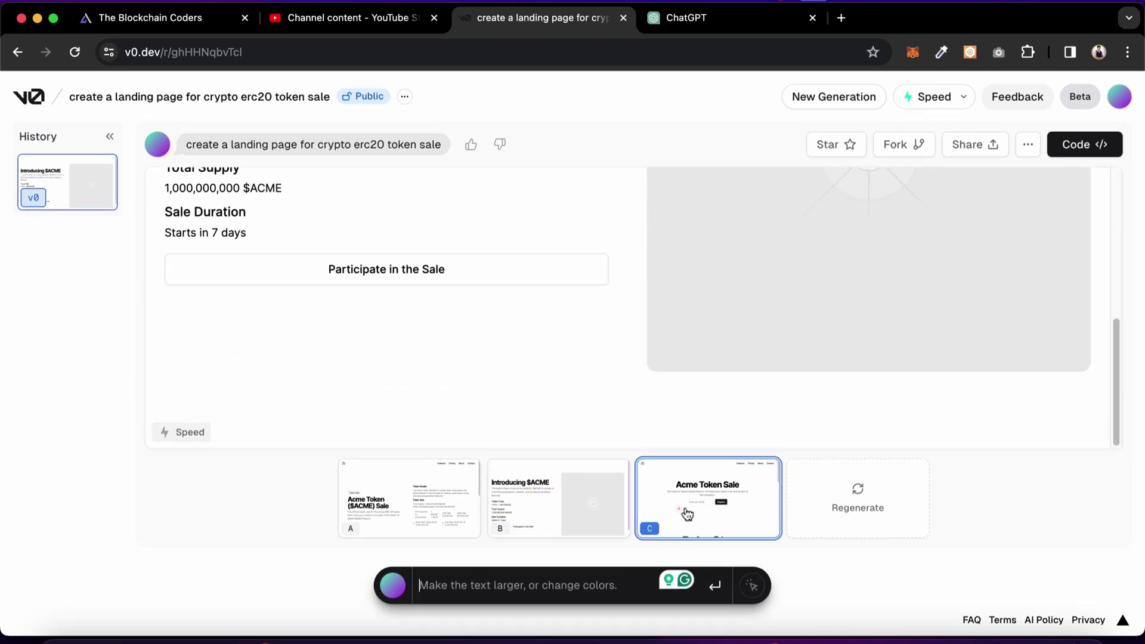
{"action": "left_click", "coordinate": [682, 515]}
{"action": "scroll", "coordinate": [893, 278], "scroll_direction": "down", "scroll_amount": 5}
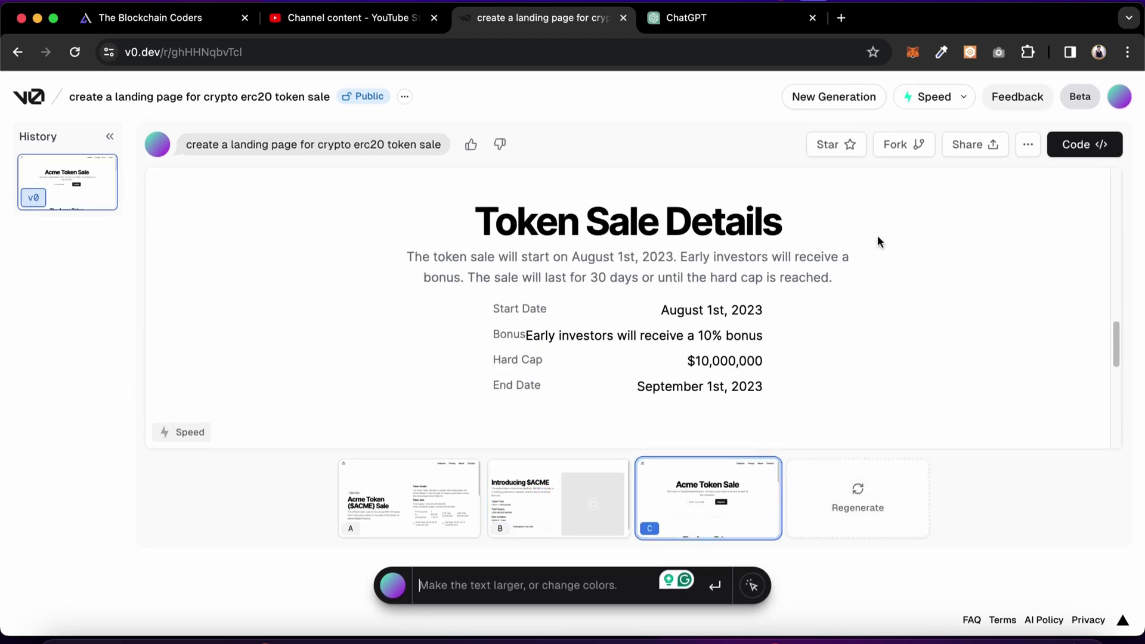
{"action": "scroll", "coordinate": [878, 237], "scroll_direction": "down", "scroll_amount": 3}
{"action": "scroll", "coordinate": [878, 237], "scroll_direction": "up", "scroll_amount": 10}
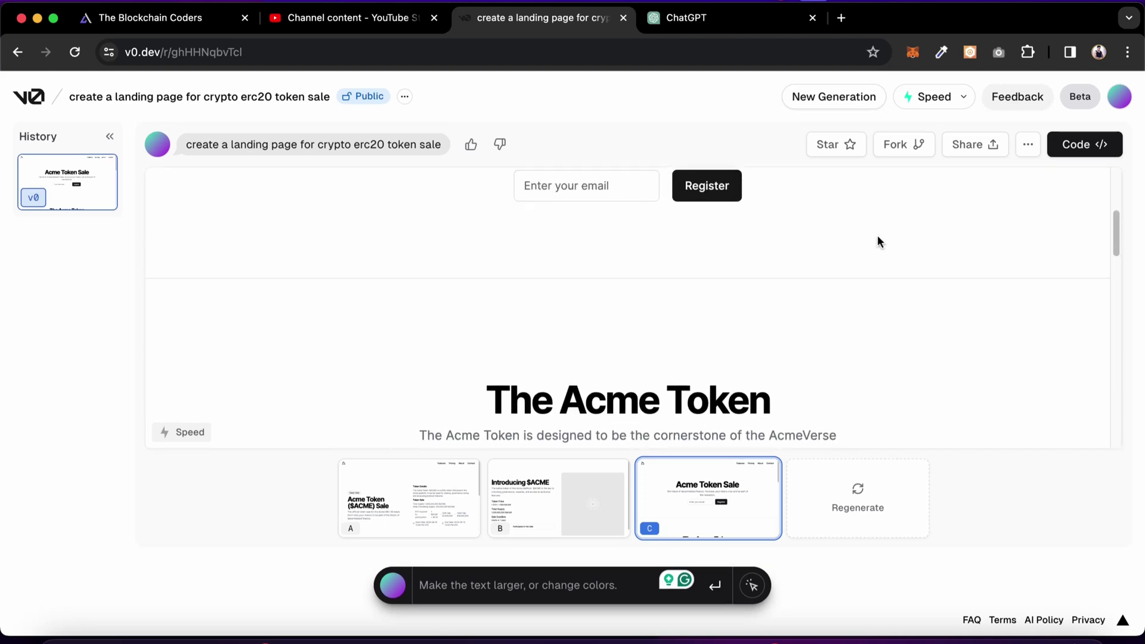
{"action": "scroll", "coordinate": [878, 242], "scroll_direction": "up", "scroll_amount": 4}
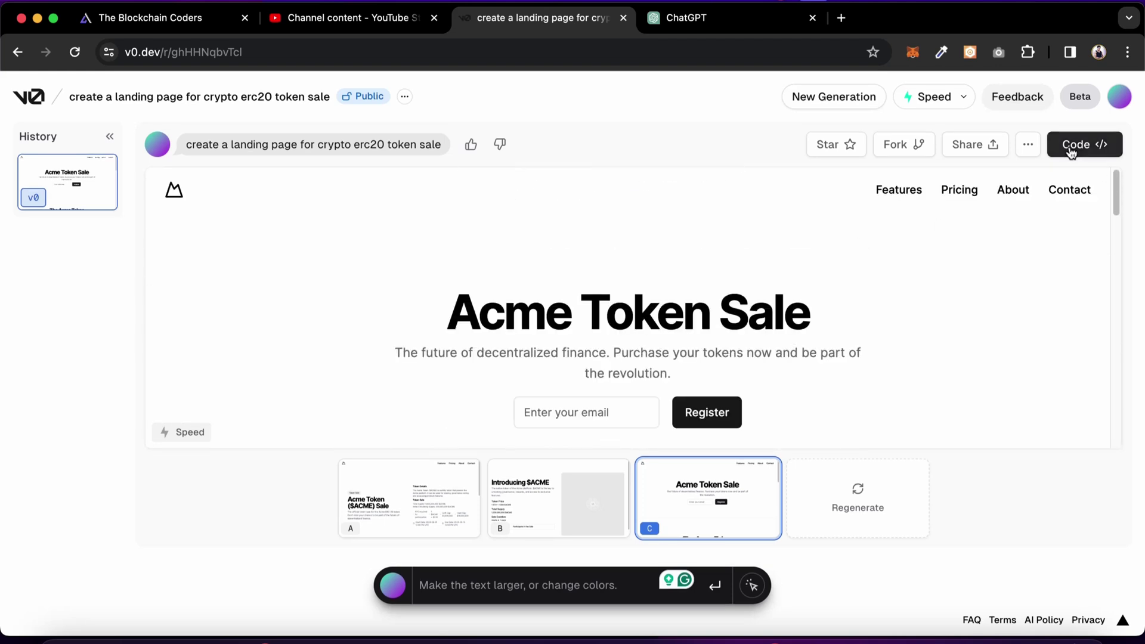
Scroll through the Acme Token Sale variant's React code, then return home via the v0 logo.
{"action": "left_click", "coordinate": [1077, 145]}
{"action": "scroll", "coordinate": [880, 358], "scroll_direction": "down", "scroll_amount": 5}
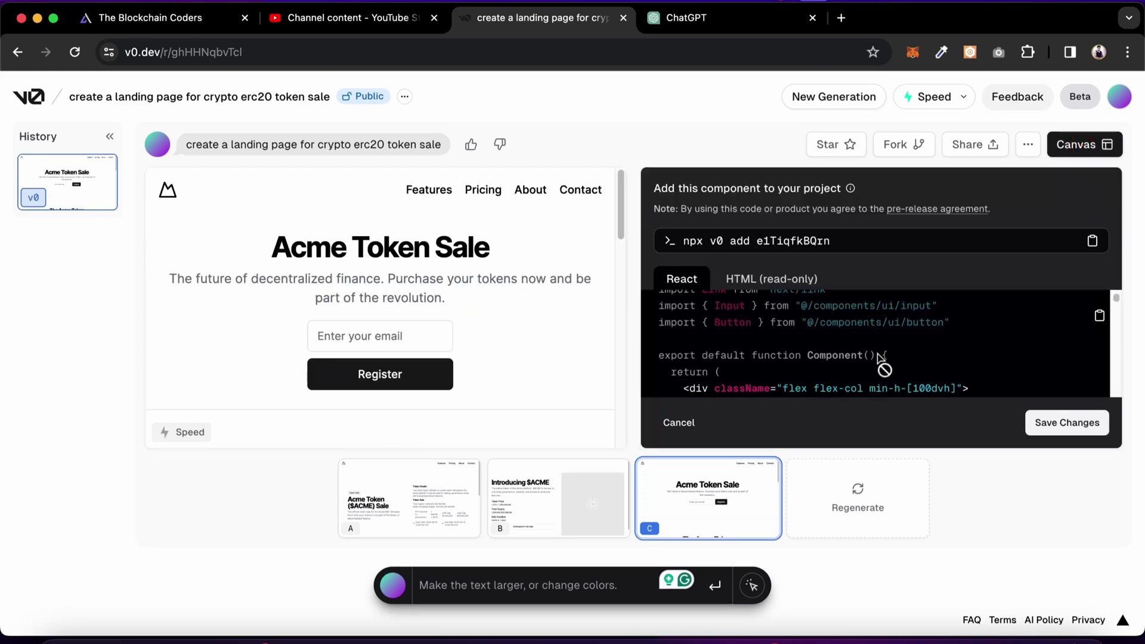
{"action": "scroll", "coordinate": [843, 316], "scroll_direction": "up", "scroll_amount": 5}
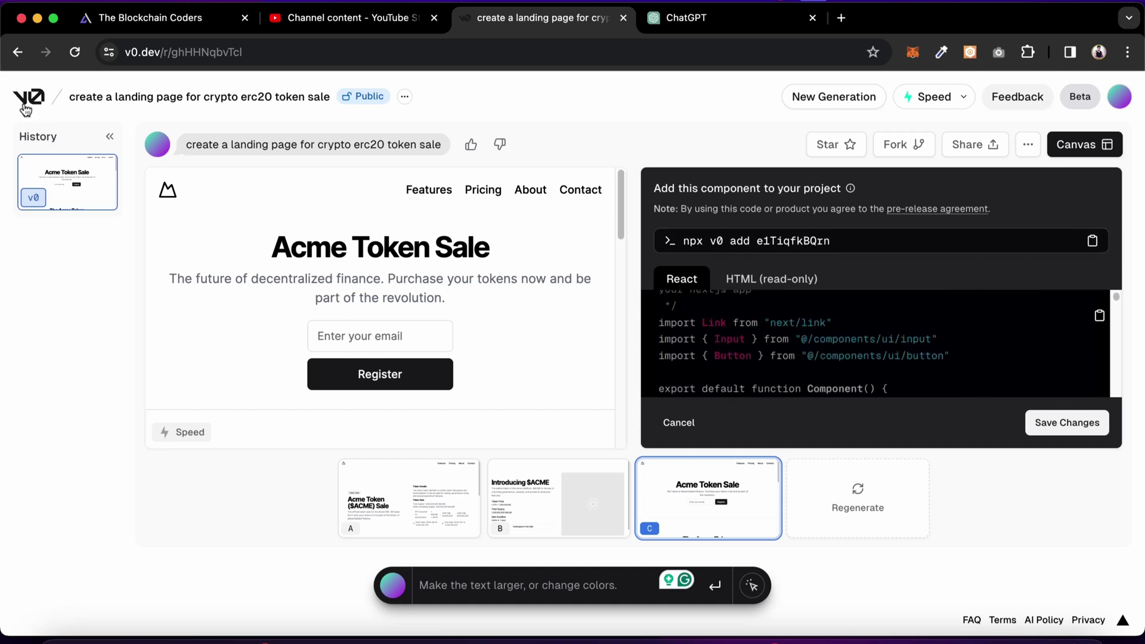
{"action": "left_click", "coordinate": [27, 100]}
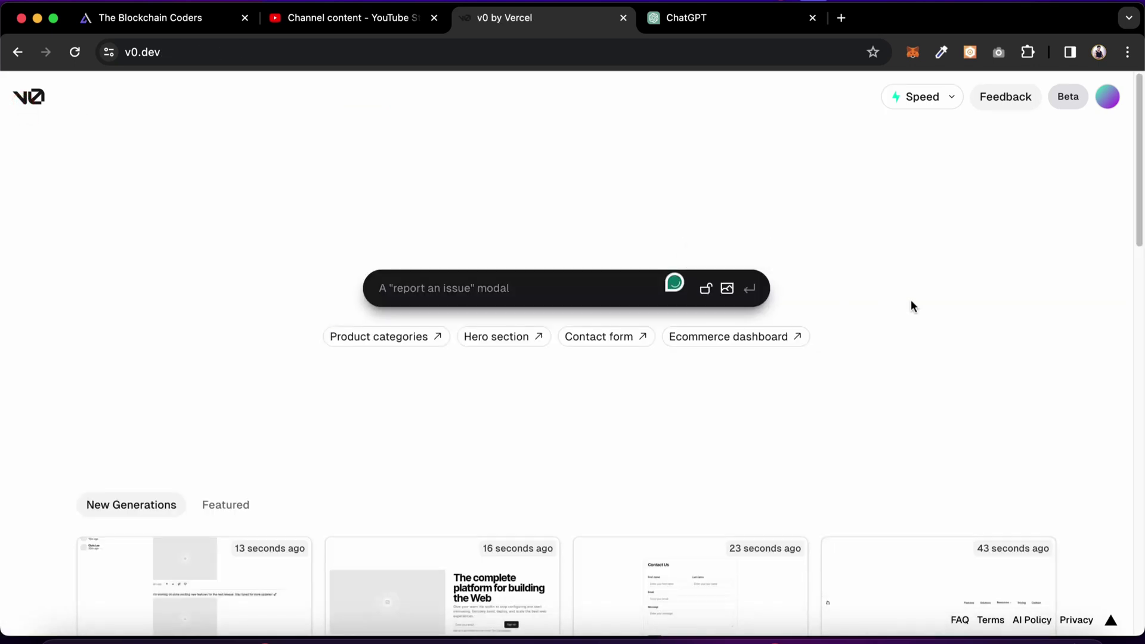
Scroll down the New Generations grid and open the 'A visual generation' dashboard card.
{"action": "scroll", "coordinate": [911, 305], "scroll_direction": "down", "scroll_amount": 3}
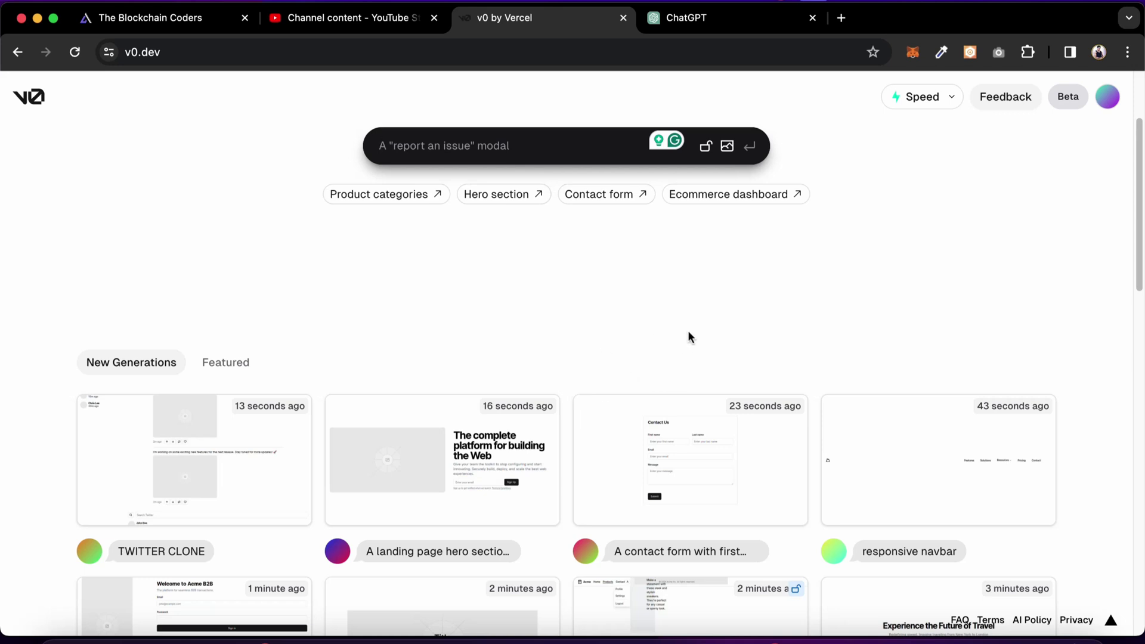
{"action": "scroll", "coordinate": [688, 334], "scroll_direction": "down", "scroll_amount": 9}
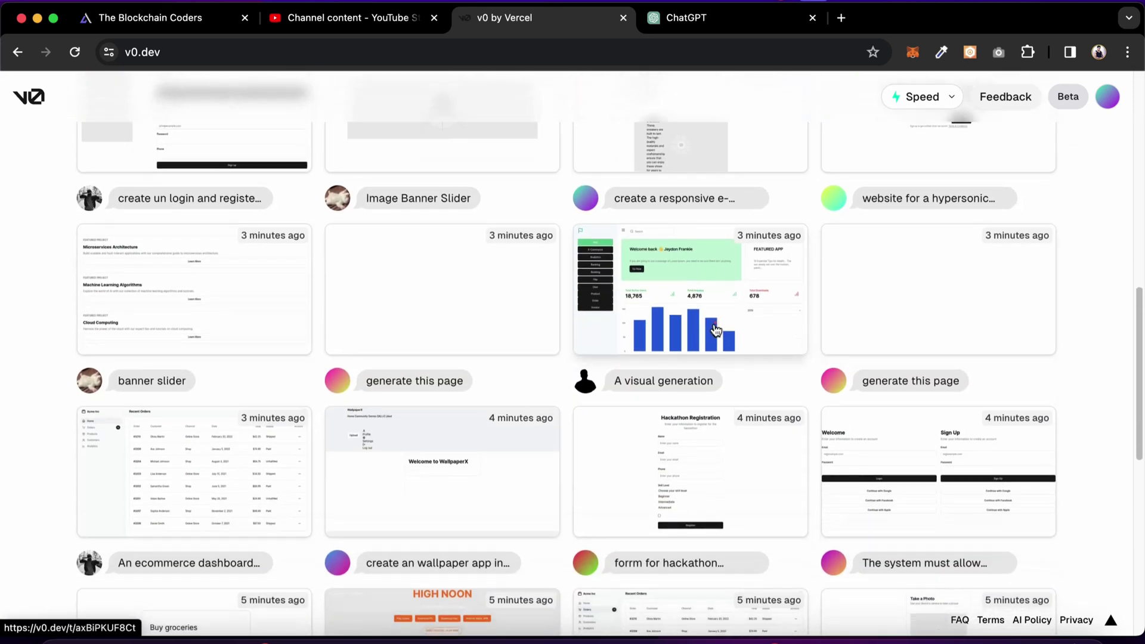
{"action": "left_click", "coordinate": [713, 322]}
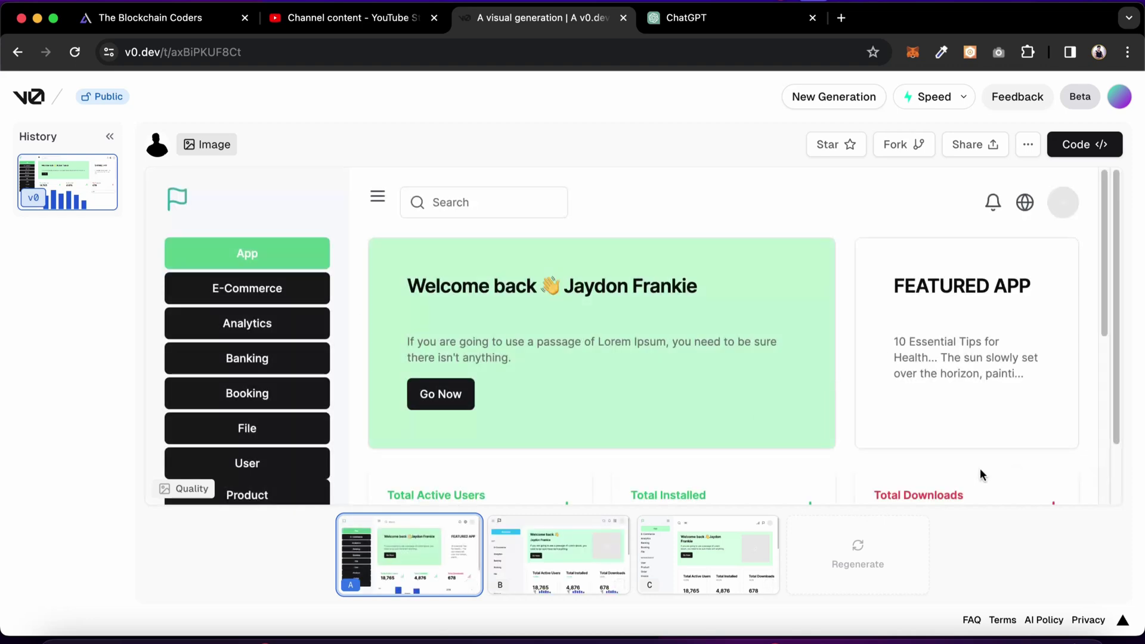
Scroll the dashboard to its bar chart, preview variants B and C, then return home.
{"action": "scroll", "coordinate": [625, 374], "scroll_direction": "down", "scroll_amount": 5}
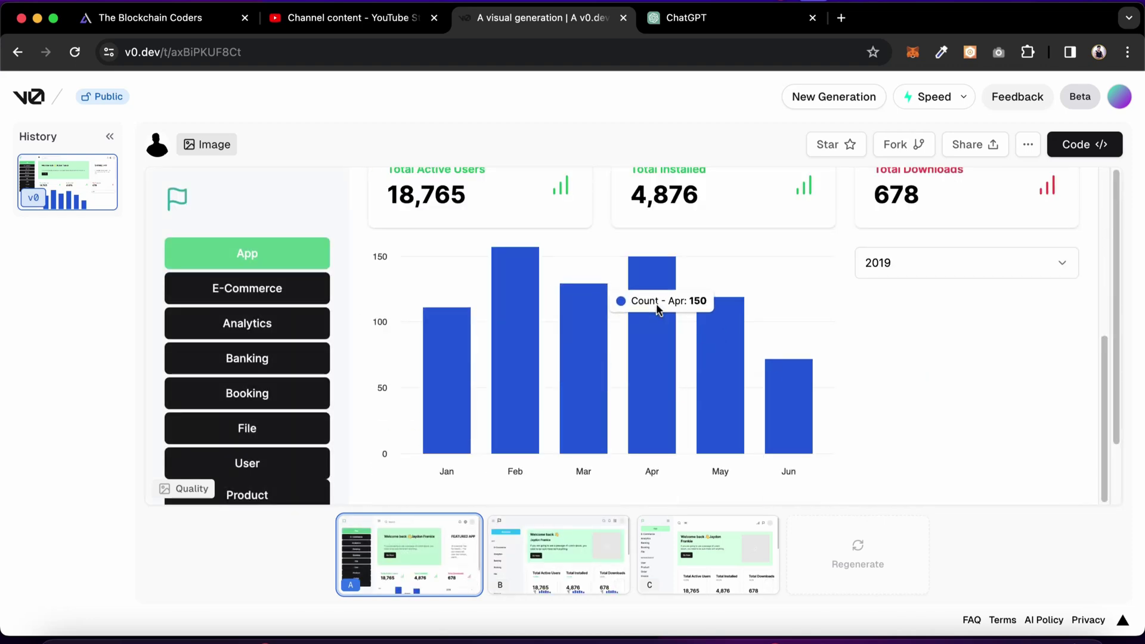
{"action": "left_click", "coordinate": [564, 550]}
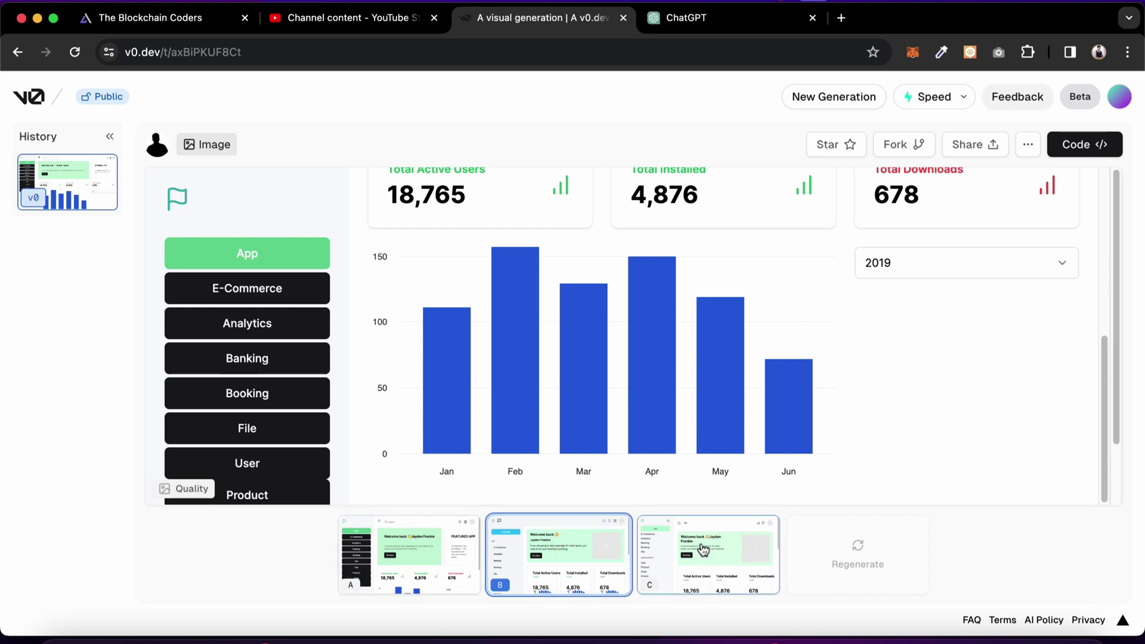
{"action": "left_click", "coordinate": [717, 553]}
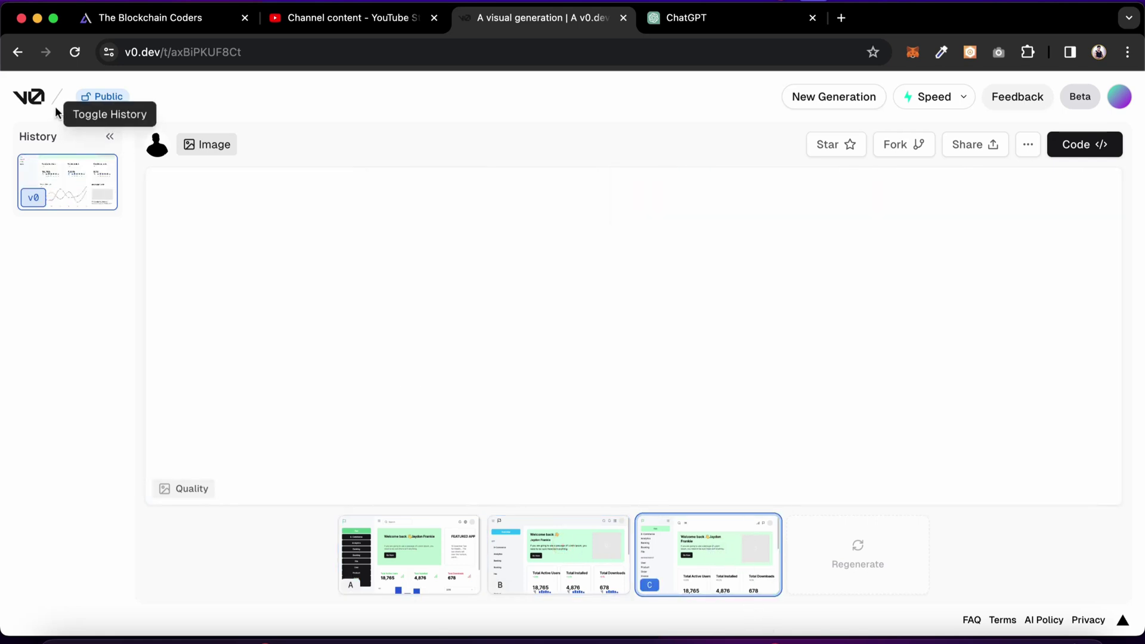
{"action": "left_click", "coordinate": [29, 98]}
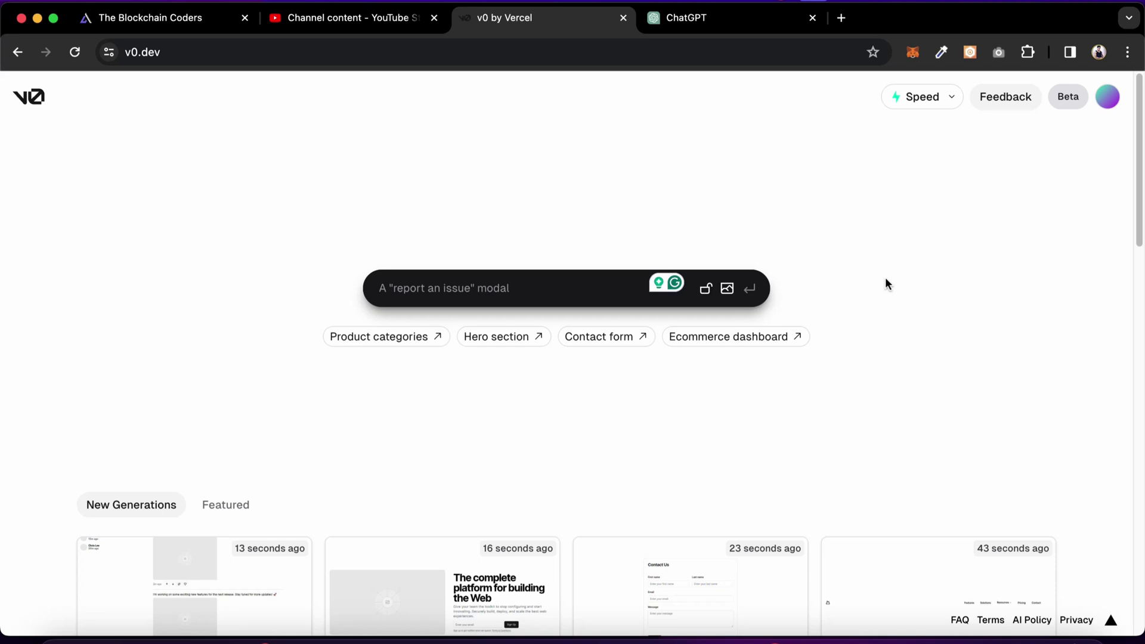
Browse the v0 New Generations community gallery from top to bottom.
{"action": "scroll", "coordinate": [885, 281], "scroll_direction": "down", "scroll_amount": 5}
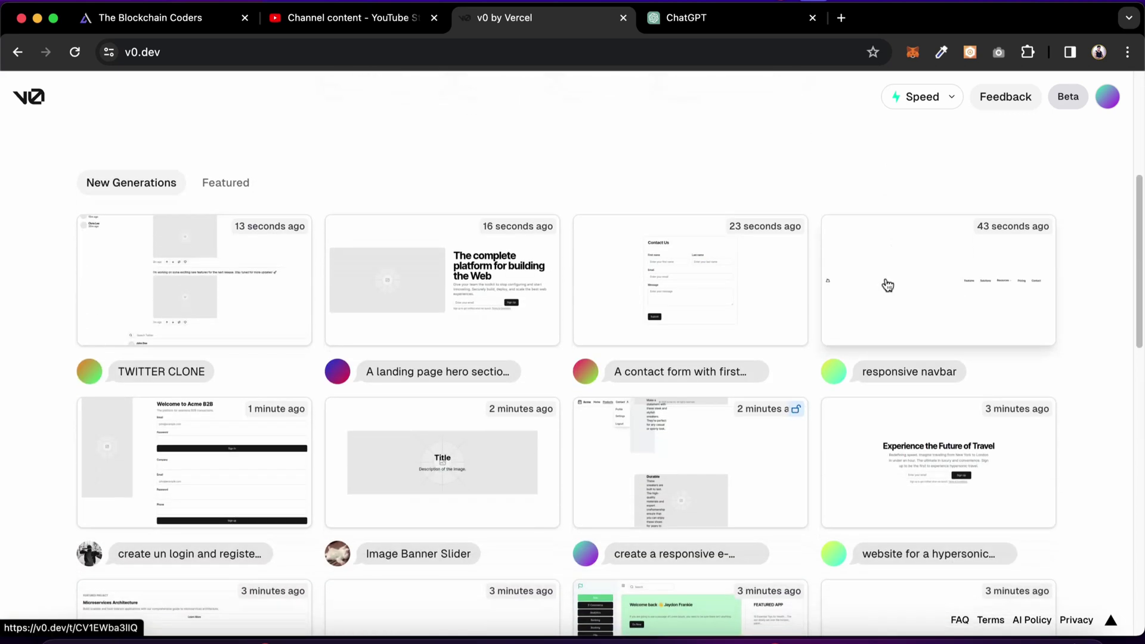
{"action": "scroll", "coordinate": [1021, 225], "scroll_direction": "down", "scroll_amount": 3}
{"action": "scroll", "coordinate": [1022, 226], "scroll_direction": "down", "scroll_amount": 12}
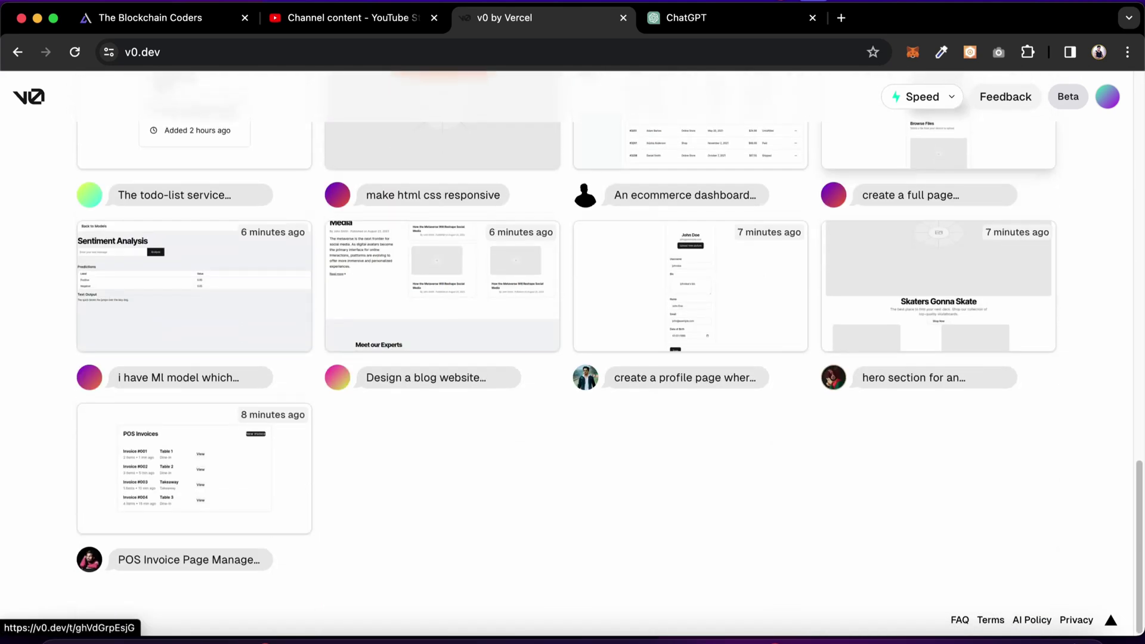
{"action": "scroll", "coordinate": [1016, 230], "scroll_direction": "up", "scroll_amount": 10}
{"action": "scroll", "coordinate": [1016, 230], "scroll_direction": "up", "scroll_amount": 10}
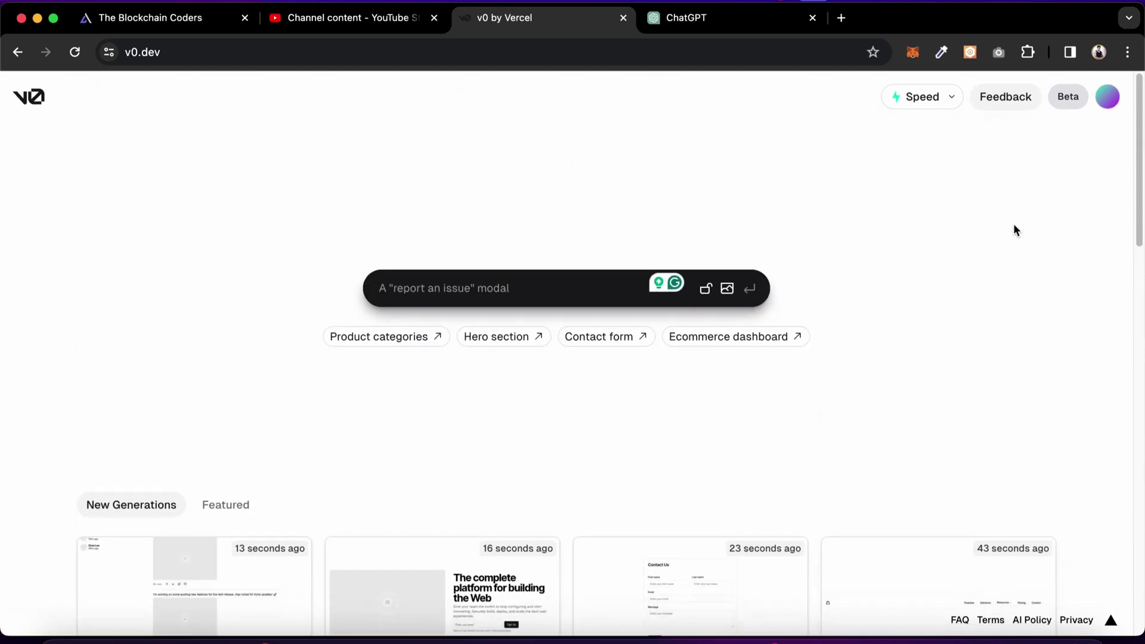
{"action": "scroll", "coordinate": [1016, 230], "scroll_direction": "down", "scroll_amount": 4}
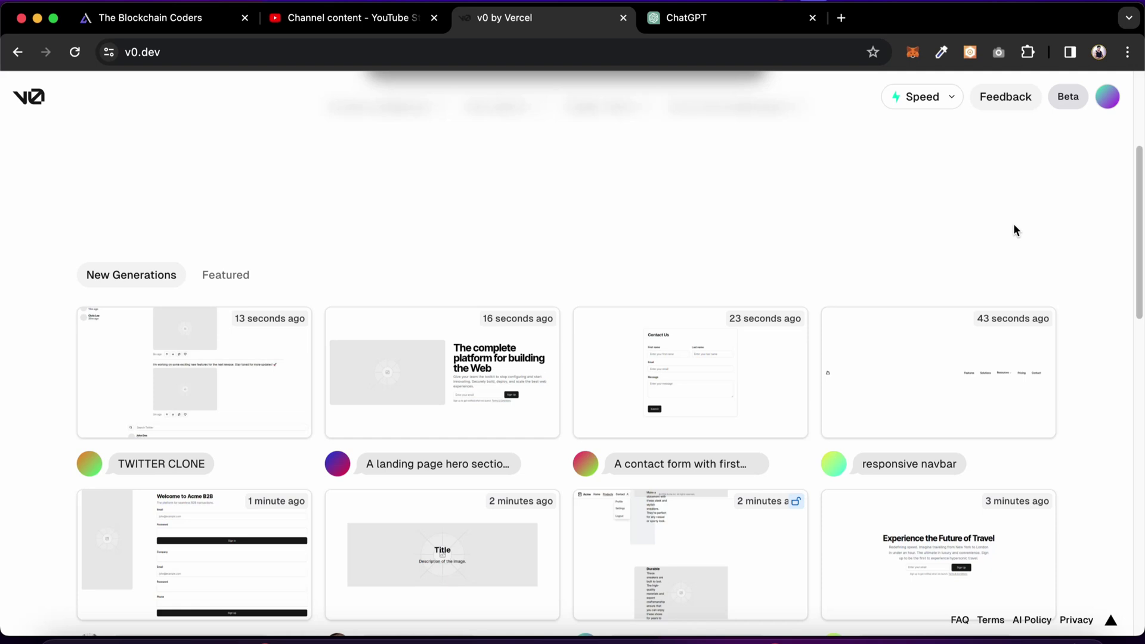
{"action": "scroll", "coordinate": [1016, 230], "scroll_direction": "up", "scroll_amount": 4}
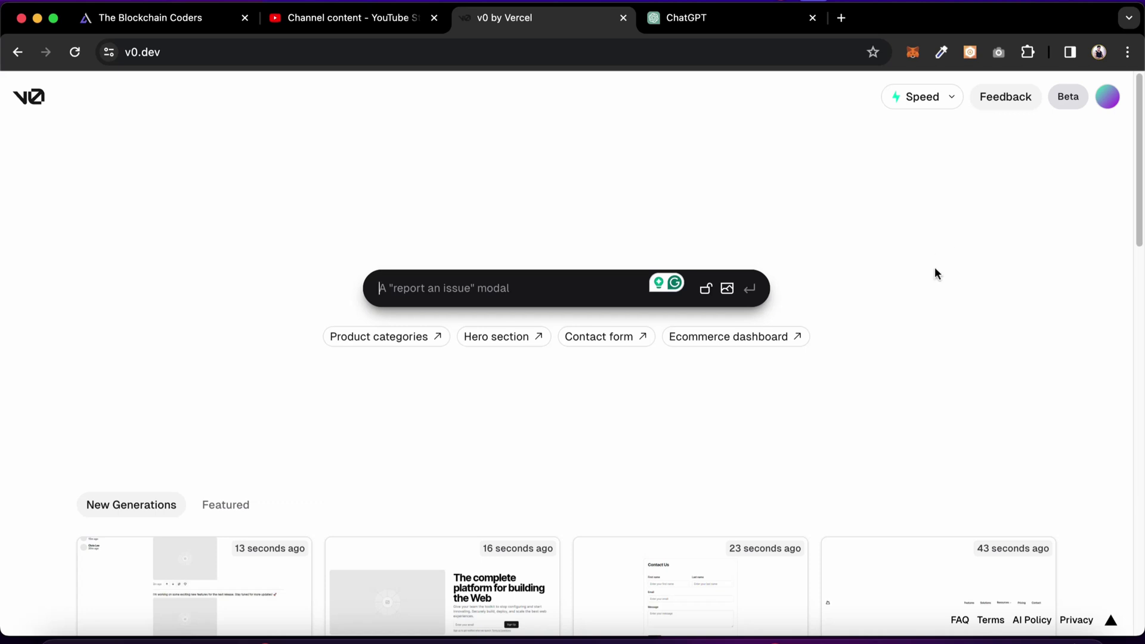
Give the gallery a final look, then bring up The Blockchain Coders' NFT Marketplace Final Code page.
{"action": "scroll", "coordinate": [935, 269], "scroll_direction": "down", "scroll_amount": 15}
{"action": "scroll", "coordinate": [1119, 251], "scroll_direction": "down", "scroll_amount": 3}
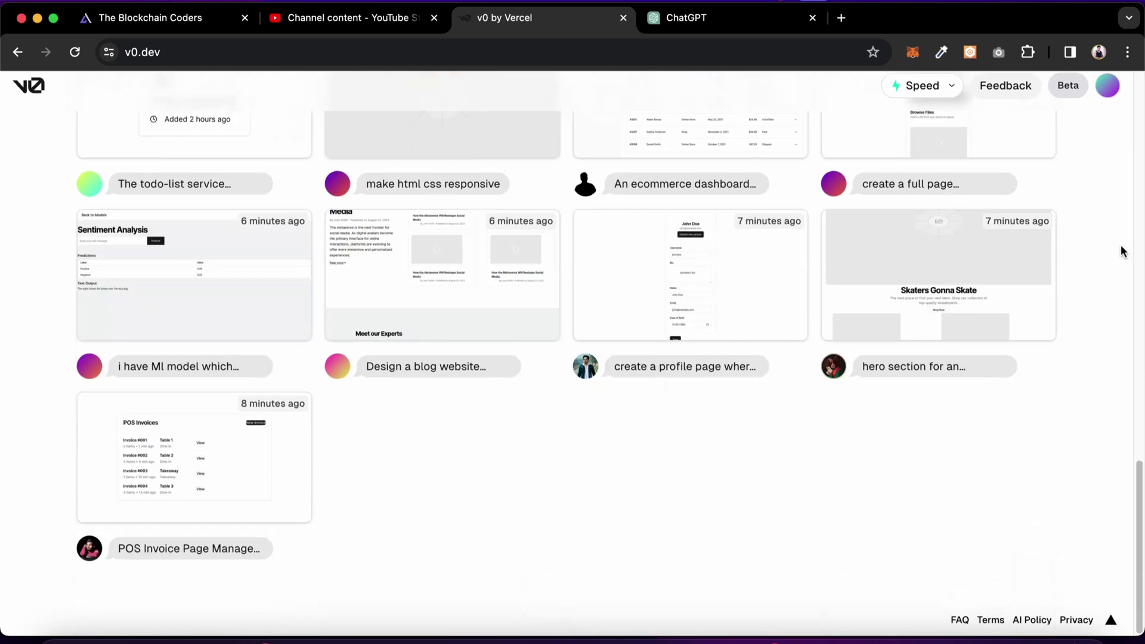
{"action": "scroll", "coordinate": [1084, 257], "scroll_direction": "up", "scroll_amount": 15}
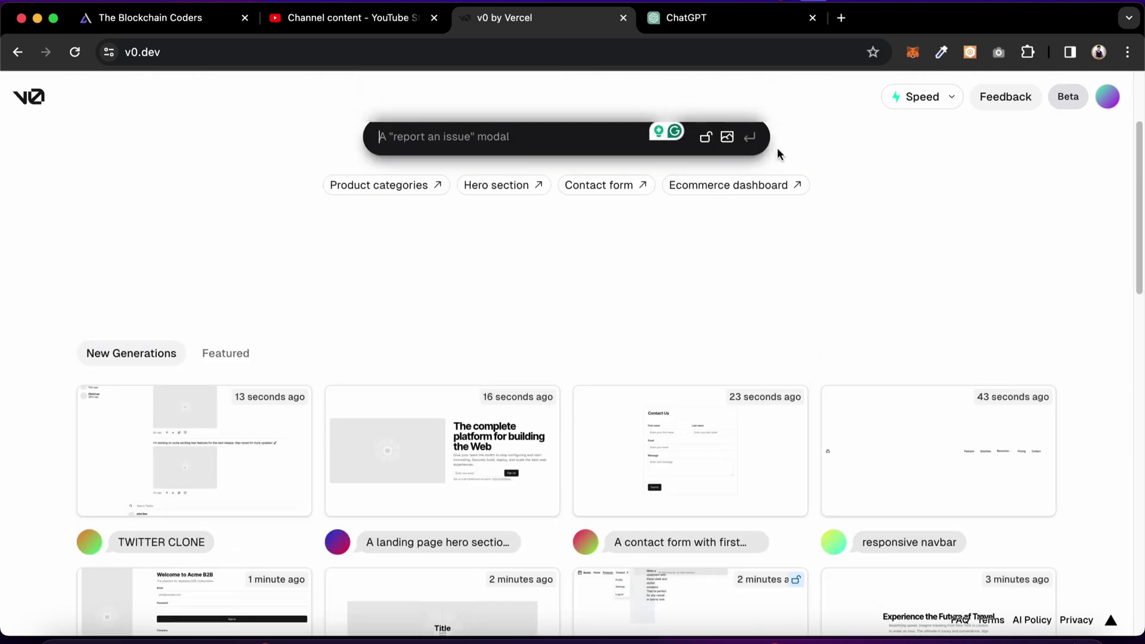
{"action": "left_click", "coordinate": [158, 16]}
Visit the Source Code page, then the Courses page, via The Blockchain Coders account menu.
{"action": "left_click", "coordinate": [919, 103]}
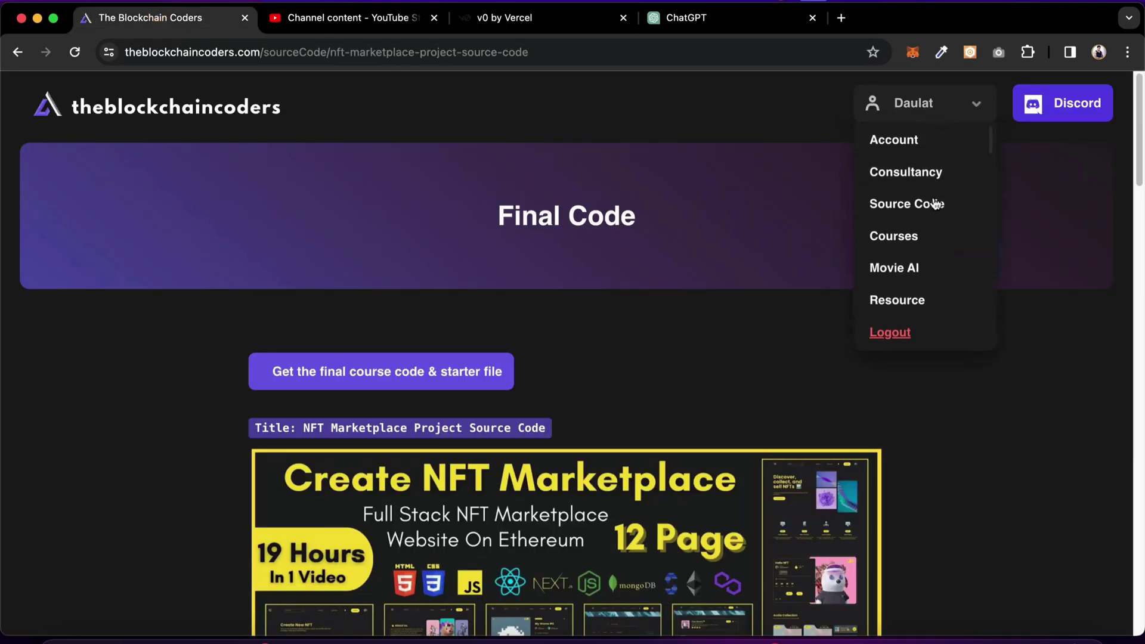
{"action": "left_click", "coordinate": [930, 206]}
{"action": "left_click", "coordinate": [935, 110]}
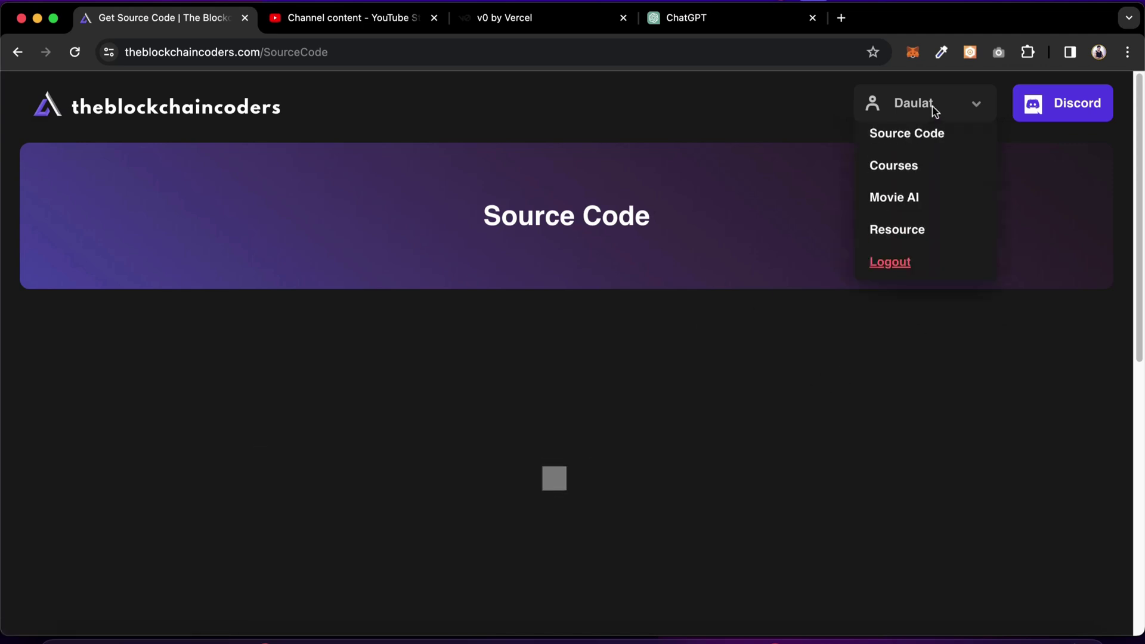
{"action": "left_click", "coordinate": [925, 236]}
Read through the Pro NFT Marketplace course page, then return to the v0 home gallery.
{"action": "scroll", "coordinate": [641, 378], "scroll_direction": "down", "scroll_amount": 5}
{"action": "scroll", "coordinate": [641, 378], "scroll_direction": "down", "scroll_amount": 8}
{"action": "scroll", "coordinate": [841, 404], "scroll_direction": "down", "scroll_amount": 15}
{"action": "scroll", "coordinate": [832, 300], "scroll_direction": "down", "scroll_amount": 20}
{"action": "scroll", "coordinate": [868, 413], "scroll_direction": "down", "scroll_amount": 4}
{"action": "scroll", "coordinate": [815, 285], "scroll_direction": "up", "scroll_amount": 15}
{"action": "scroll", "coordinate": [818, 291], "scroll_direction": "up", "scroll_amount": 15}
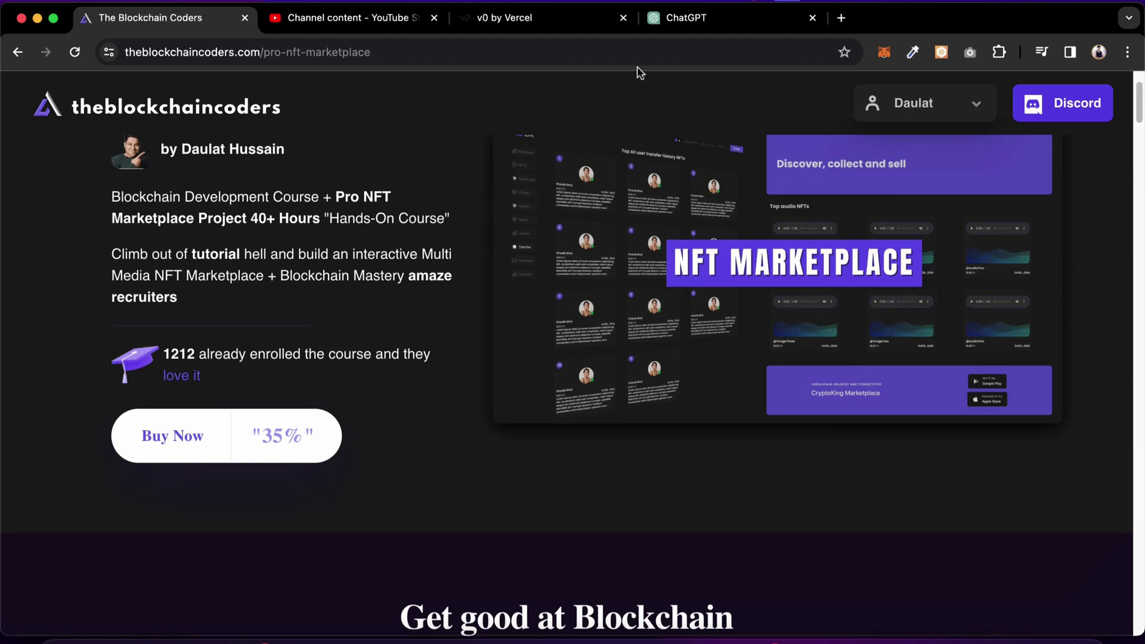
{"action": "left_click", "coordinate": [569, 27]}
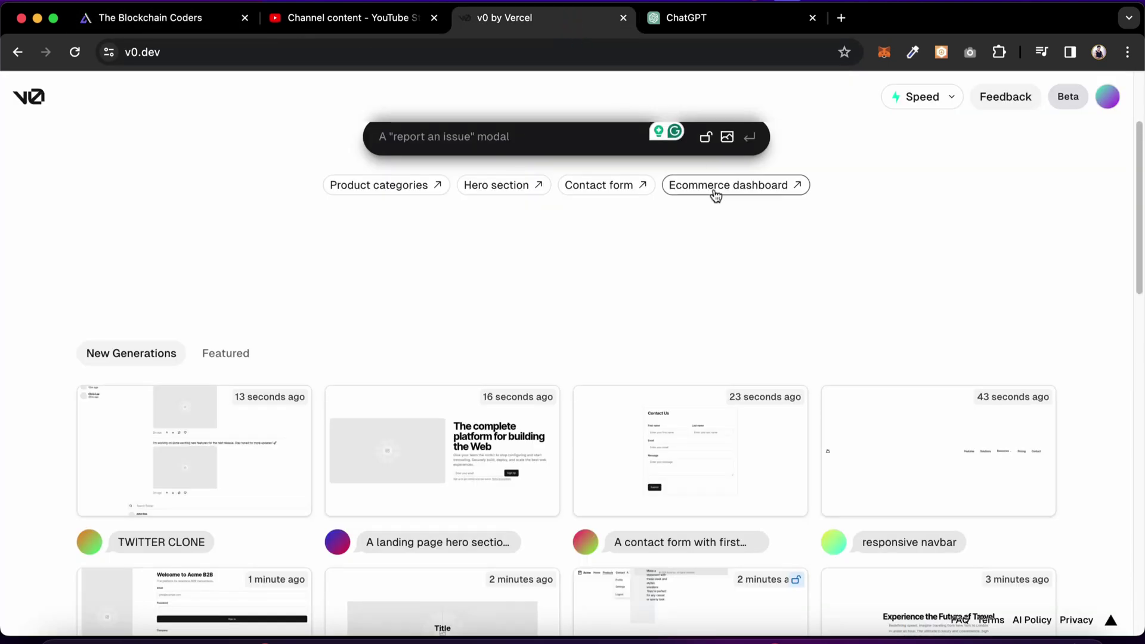